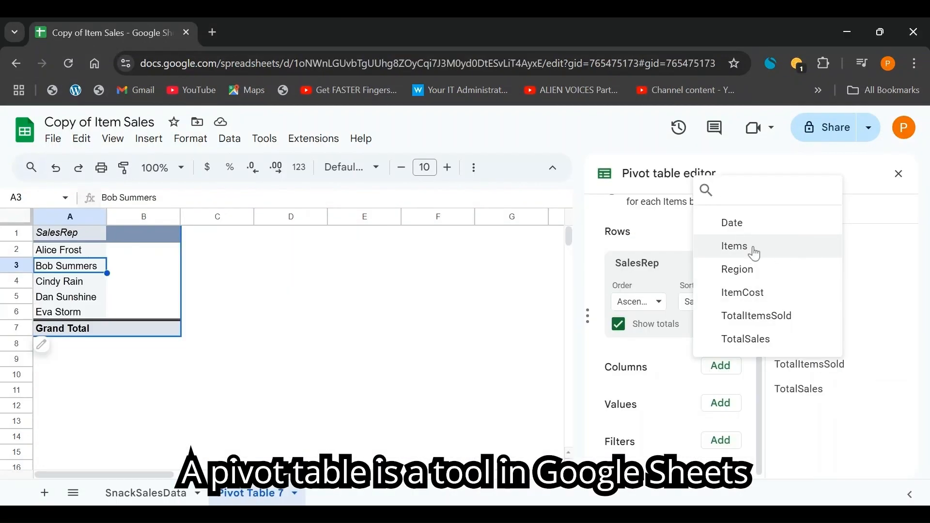
# Add Items as the column field of the pivot table.
pyautogui.click(748, 248)
pyautogui.scroll(-1, 633, 300)
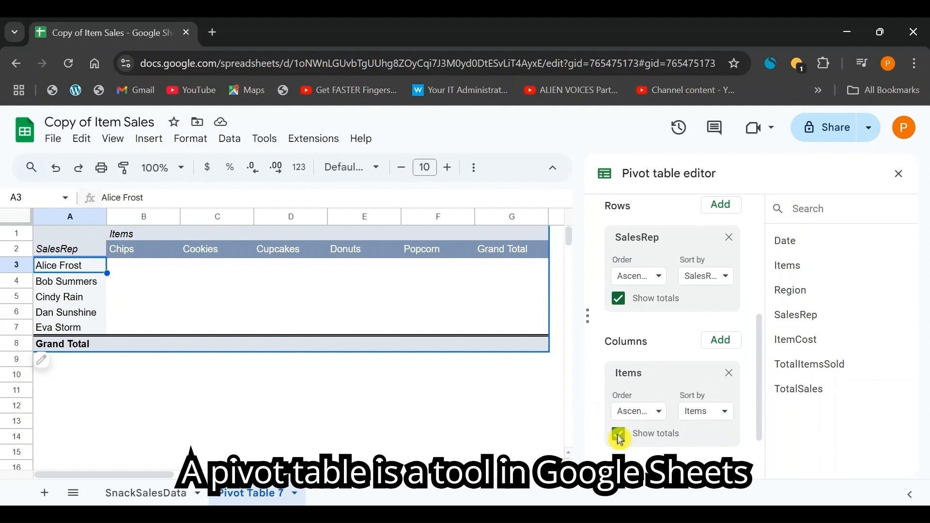
pyautogui.scroll(-2, 620, 437)
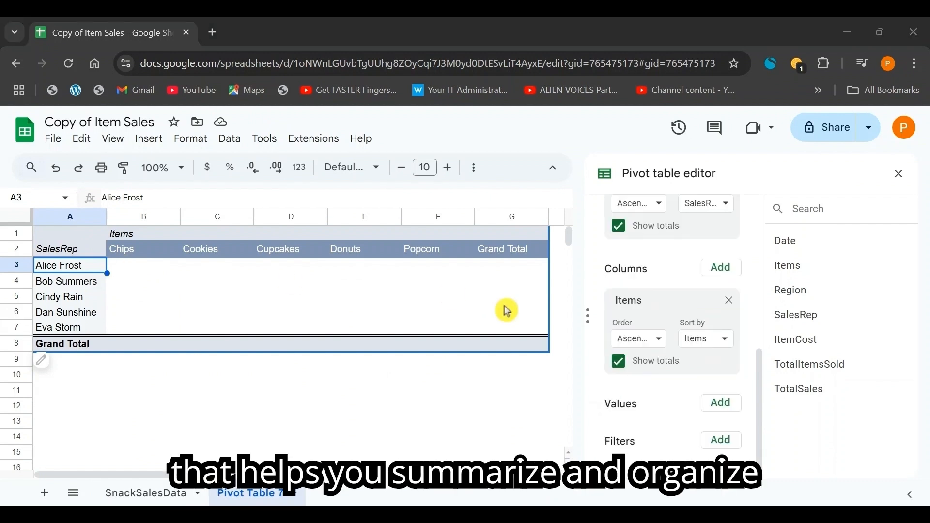
# Add TotalItemsSold to the pivot table's values, summarized by SUM.
pyautogui.click(448, 281)
pyautogui.click(120, 266)
pyautogui.click(720, 402)
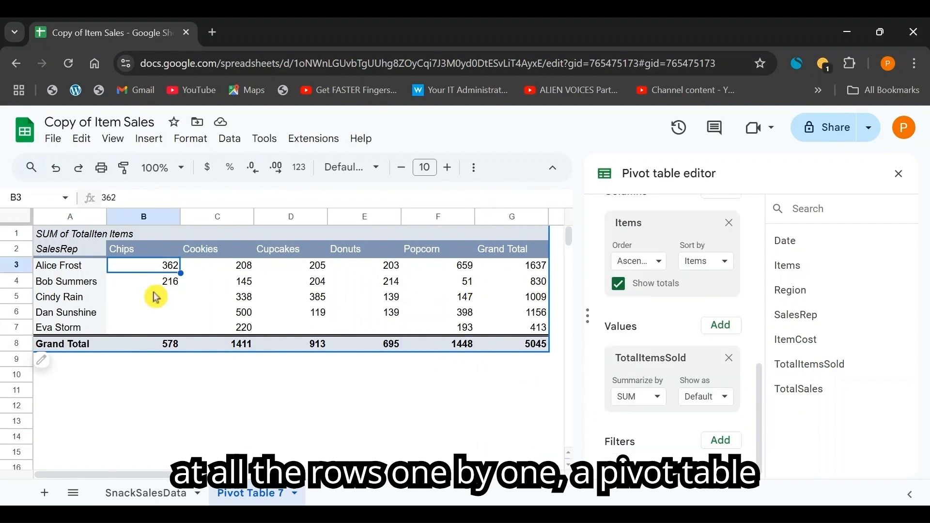
pyautogui.click(696, 394)
pyautogui.click(691, 324)
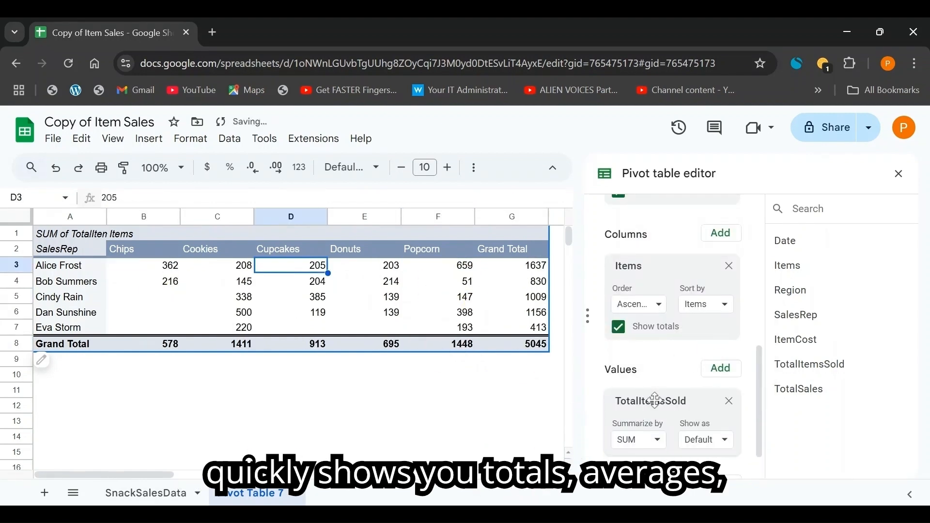
# Replace the pivot table's value field with TotalSales.
pyautogui.click(728, 401)
pyautogui.click(720, 402)
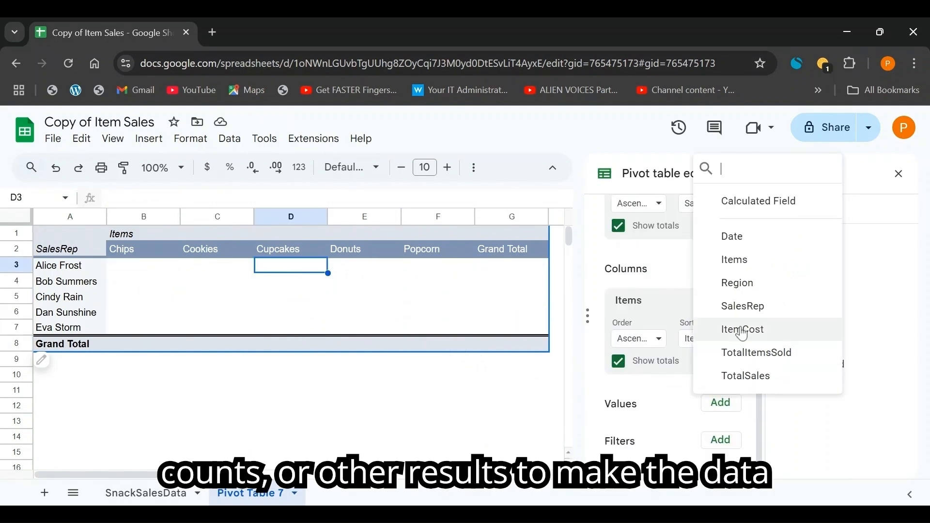
pyautogui.click(741, 326)
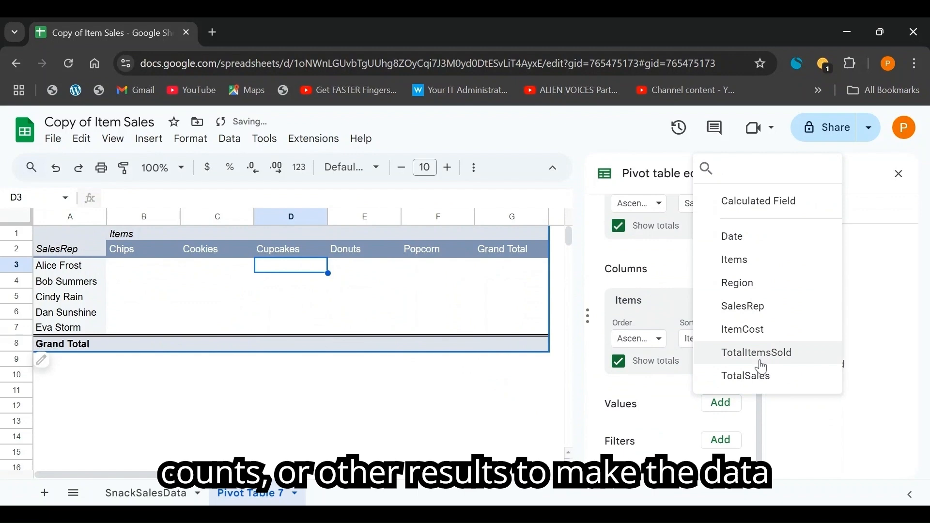
pyautogui.click(755, 376)
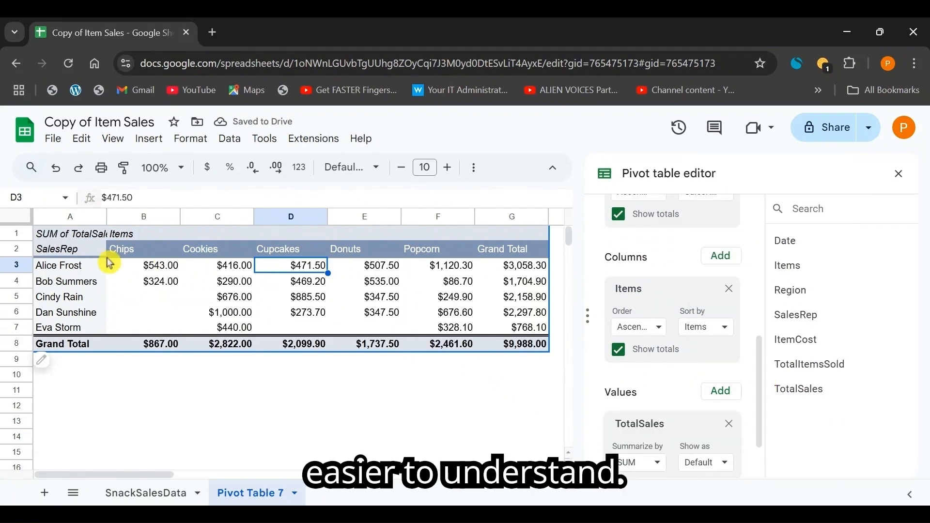
# Create a pivot table in a new sheet from the data range SnackSalesData!A1:G50.
pyautogui.click(37, 332)
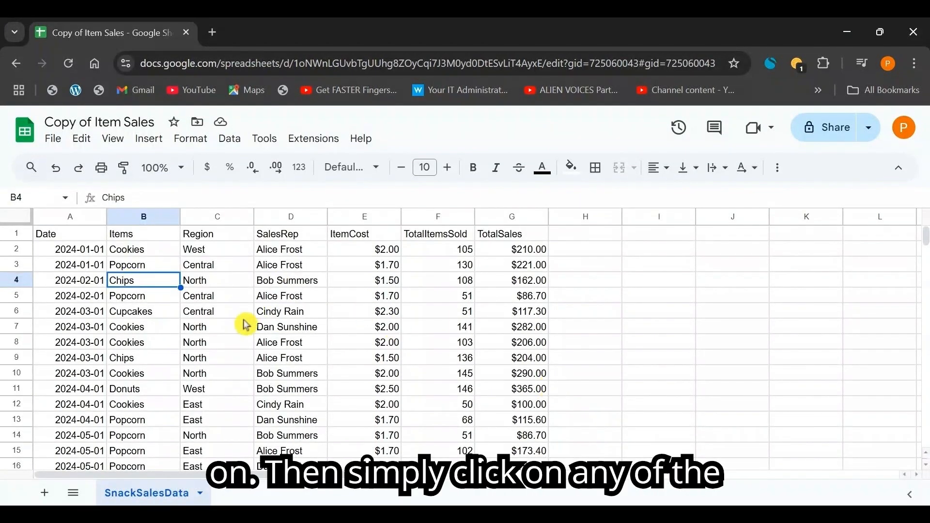
pyautogui.click(391, 279)
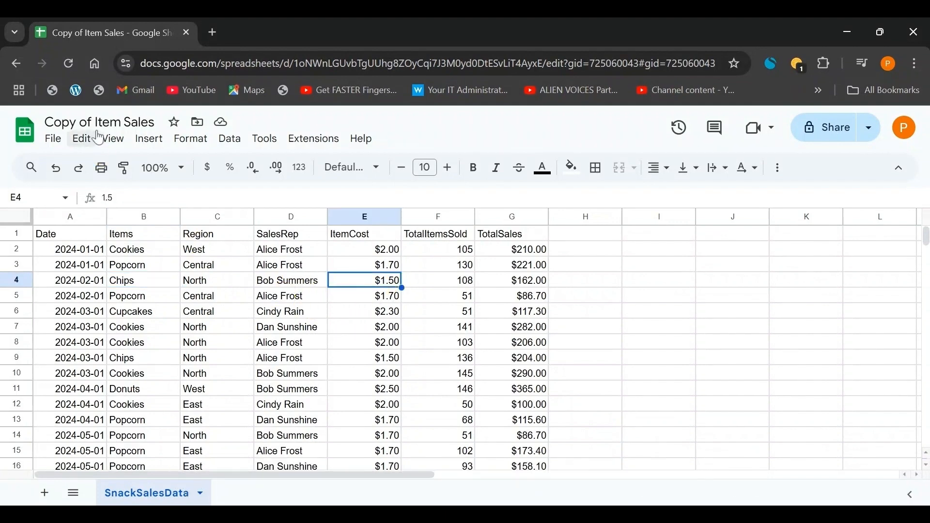
pyautogui.click(138, 145)
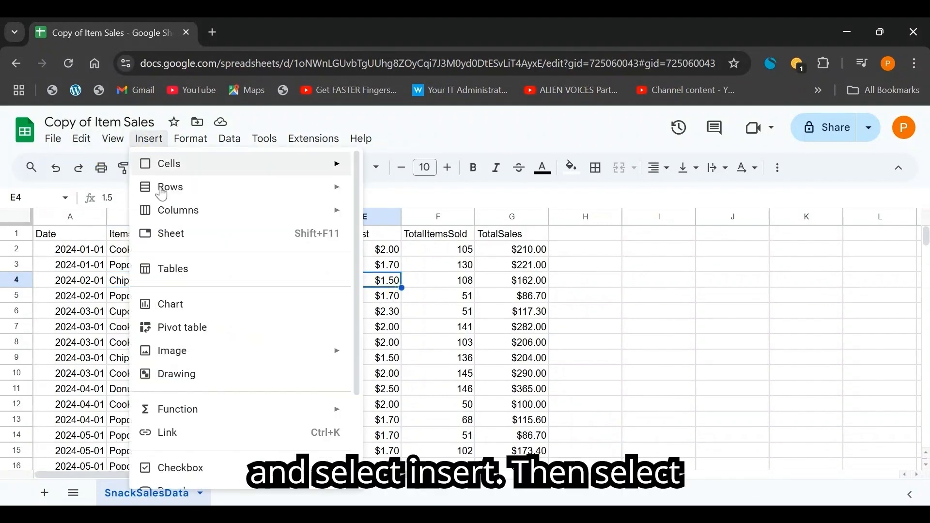
pyautogui.click(200, 337)
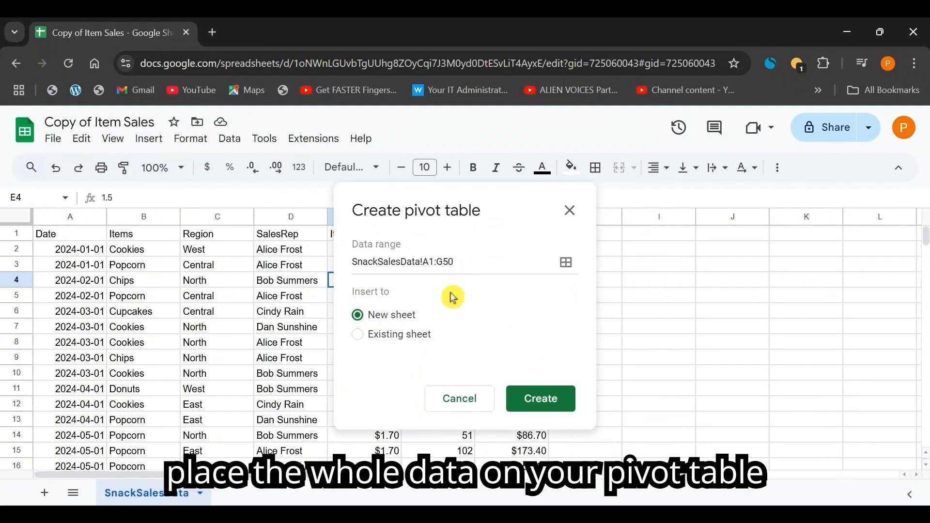
pyautogui.click(376, 342)
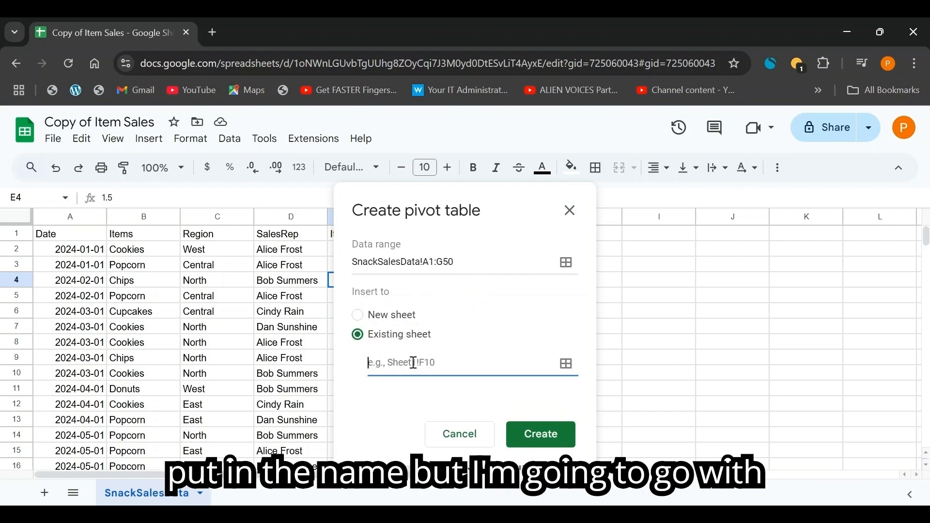
pyautogui.click(359, 316)
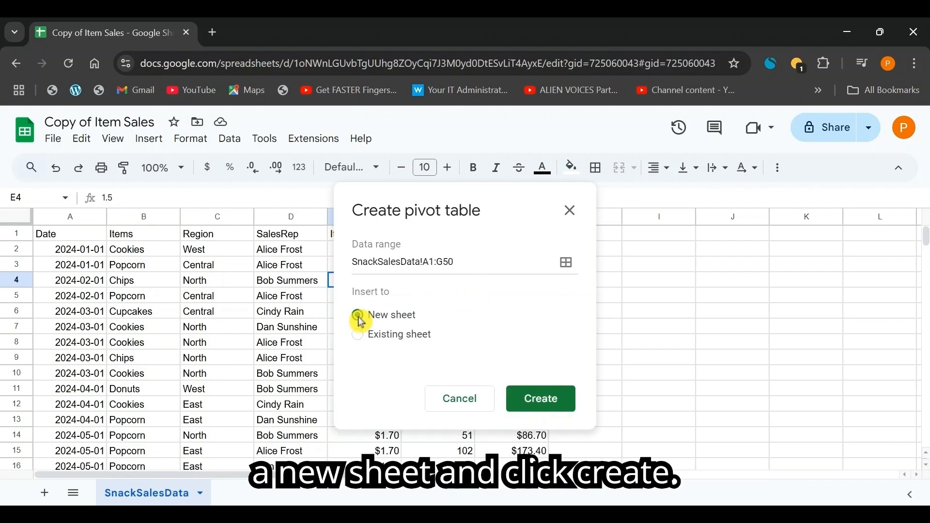
pyautogui.click(545, 399)
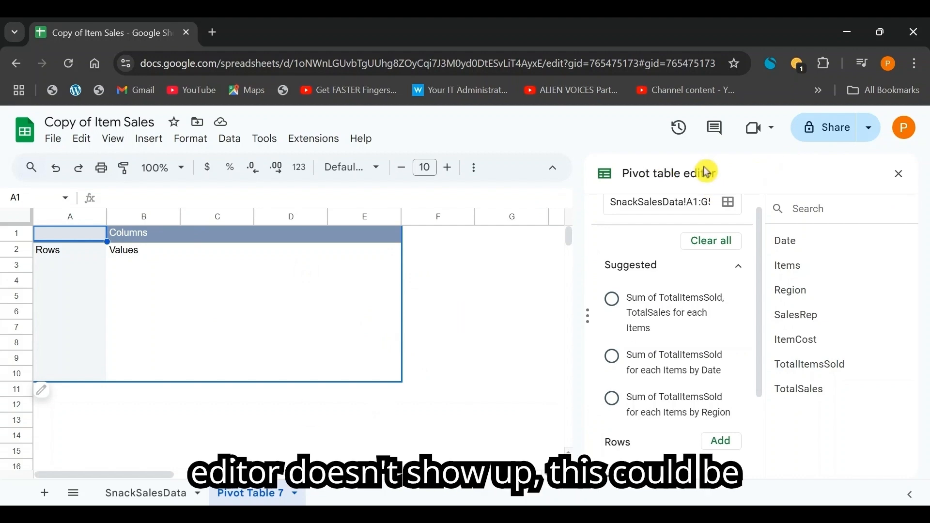
# Check the column headers in row 1 of the SnackSalesData sheet, from Date through SalesRep.
pyautogui.click(181, 498)
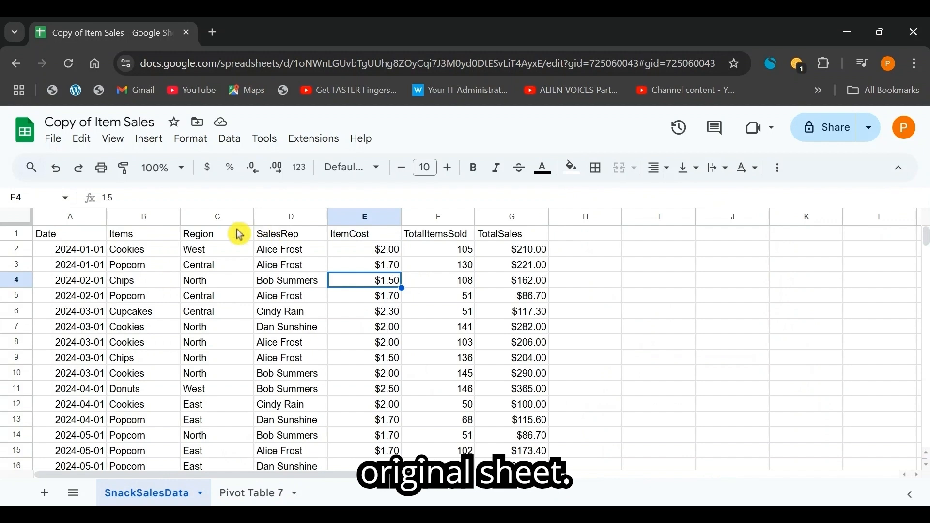
pyautogui.click(113, 233)
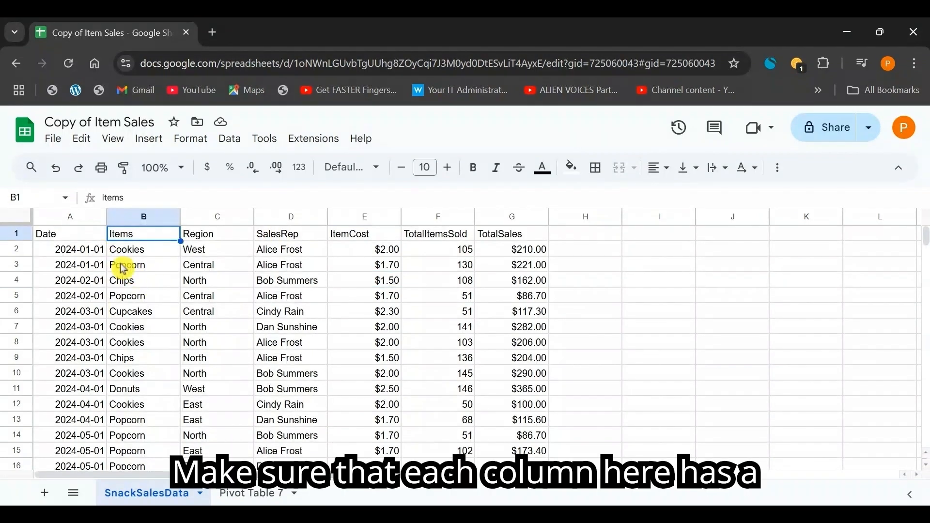
pyautogui.press('Down')
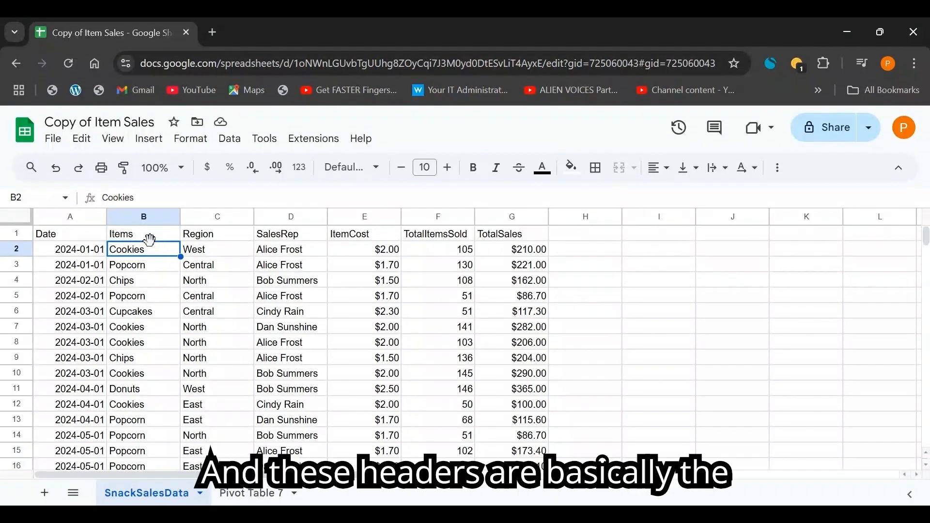
pyautogui.click(57, 234)
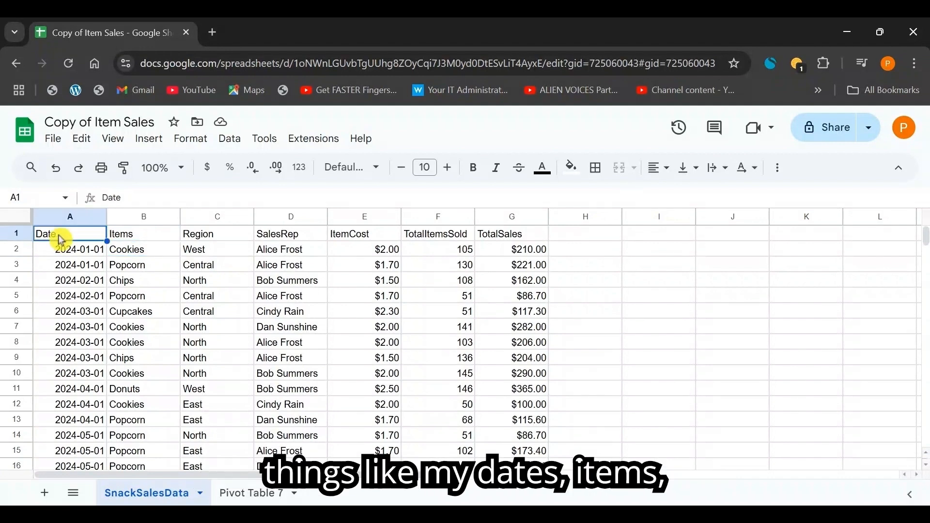
pyautogui.click(172, 238)
pyautogui.click(224, 236)
pyautogui.click(307, 239)
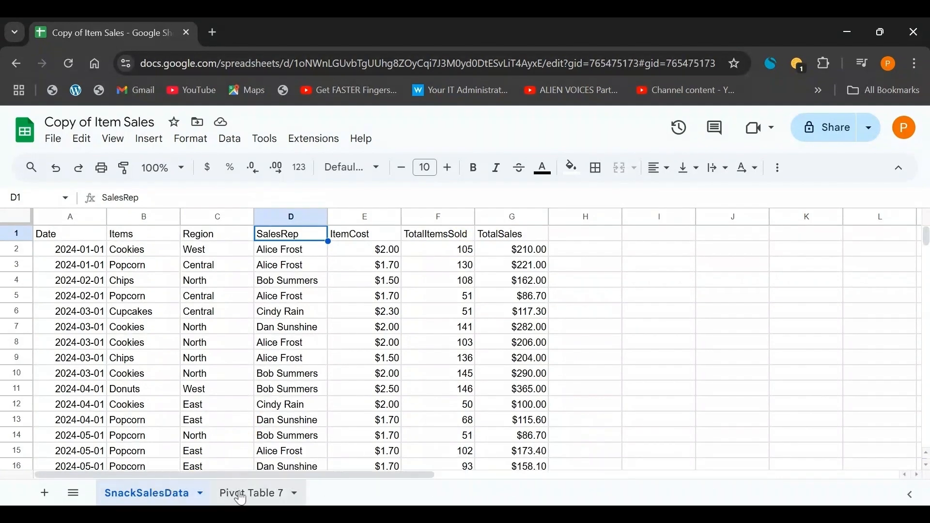
# Add SalesRep as a row field on the Pivot Table 7 sheet, keeping the order ascending.
pyautogui.click(245, 493)
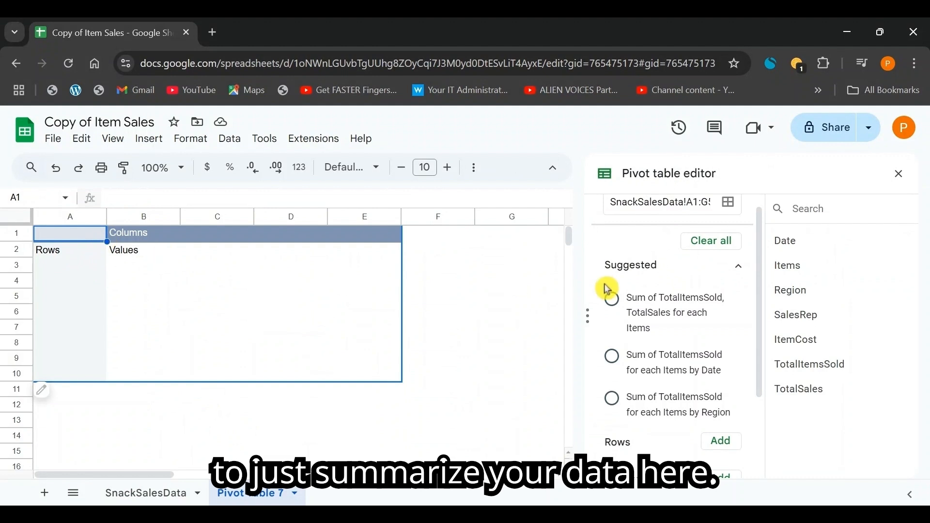
pyautogui.scroll(-2, 617, 286)
pyautogui.scroll(2, 692, 257)
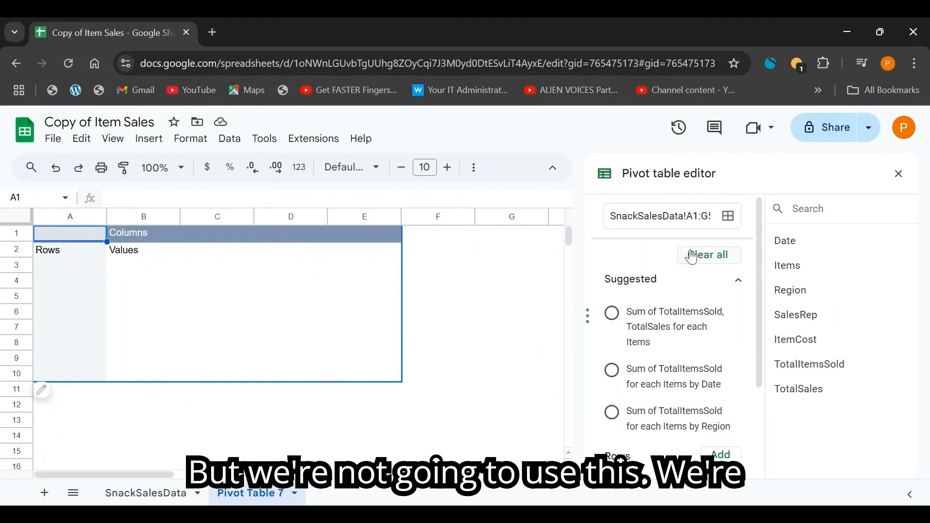
pyautogui.scroll(-3, 673, 316)
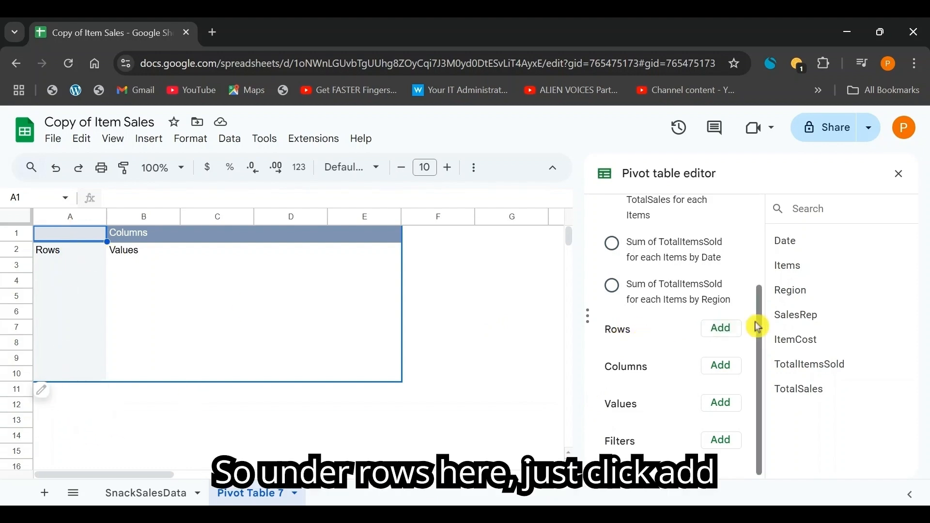
pyautogui.click(718, 331)
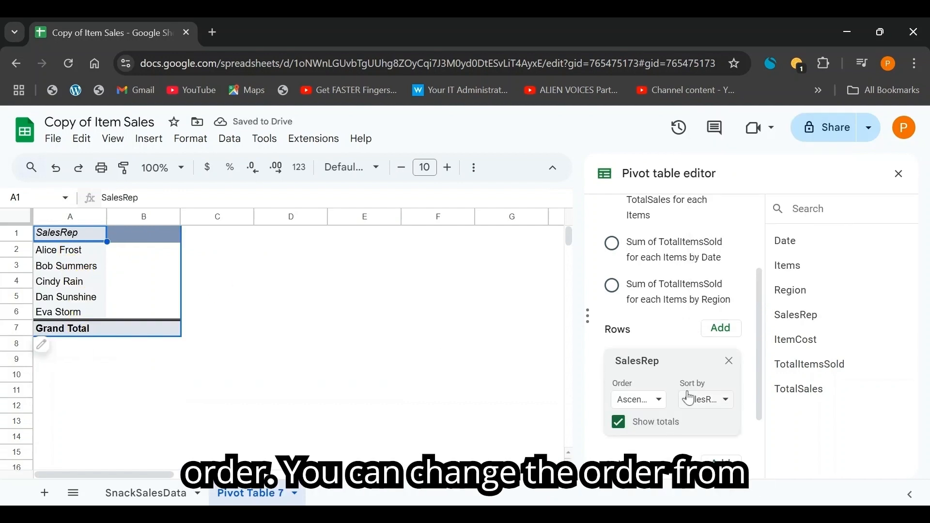
pyautogui.click(657, 400)
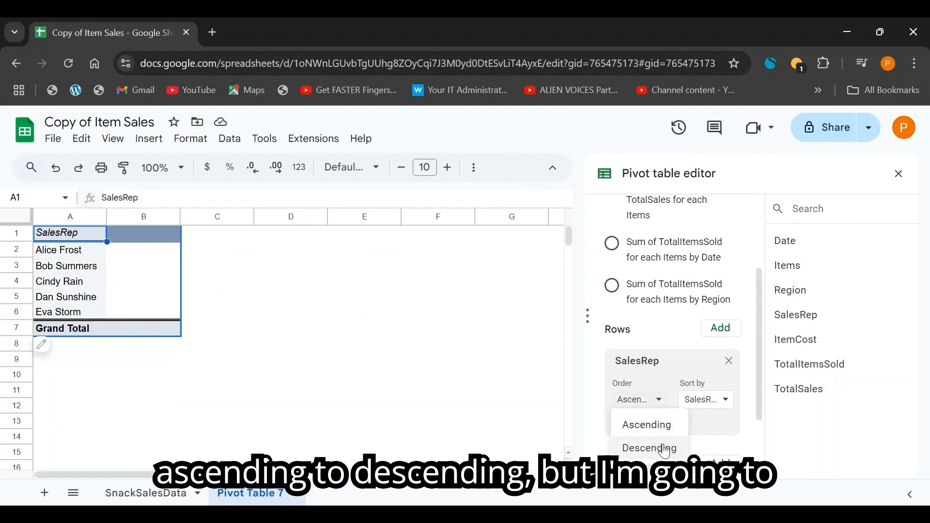
pyautogui.click(658, 424)
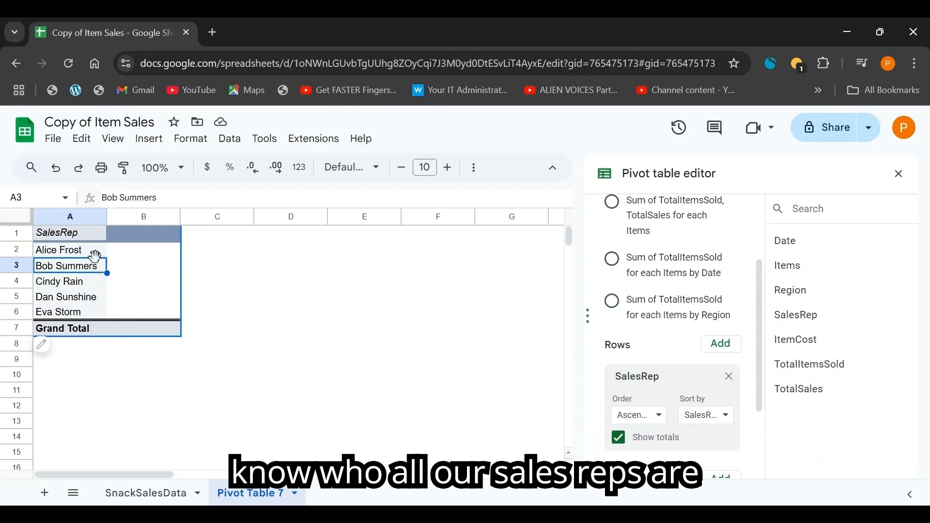
# Look through the SalesRep column of the SnackSalesData sheet to compare it with the pivot table.
pyautogui.click(178, 495)
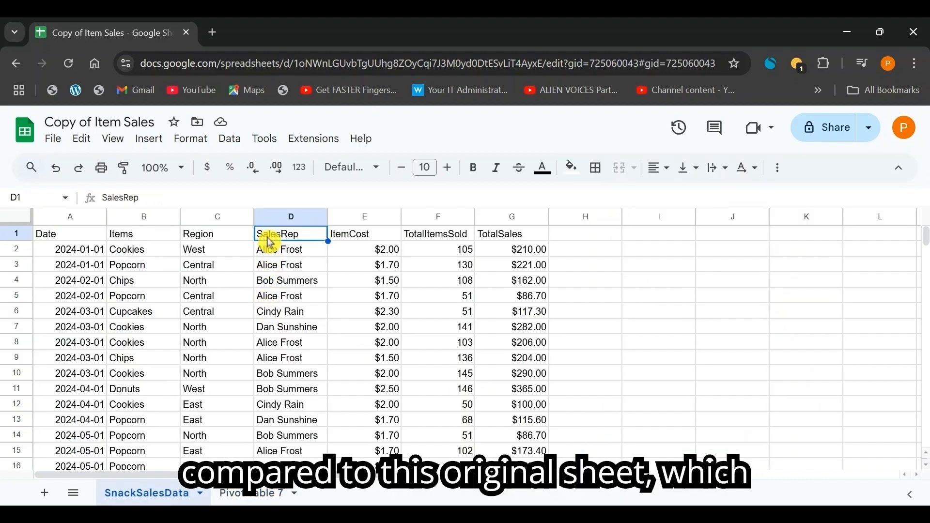
pyautogui.scroll(-7, 271, 242)
pyautogui.scroll(-20, 292, 305)
pyautogui.scroll(20, 292, 305)
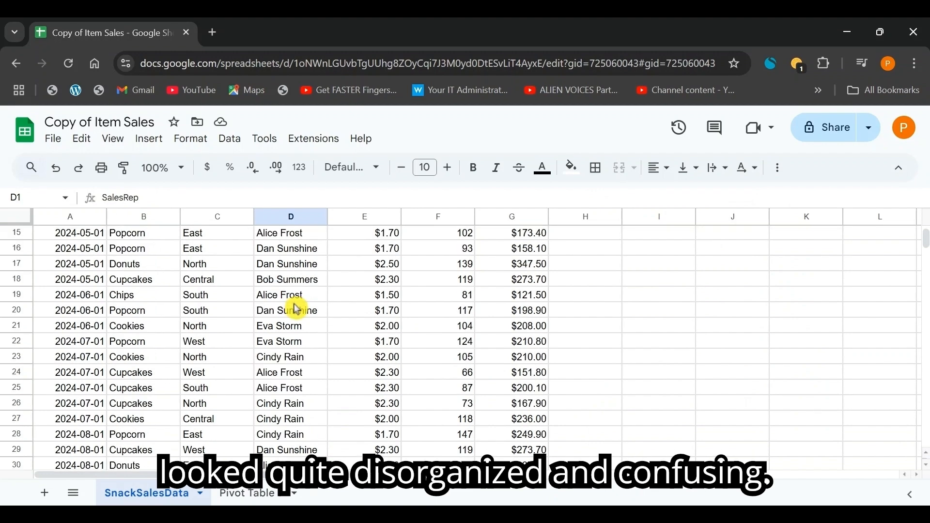
# Add Date as a second row field below SalesRep in Pivot Table 7.
pyautogui.click(275, 494)
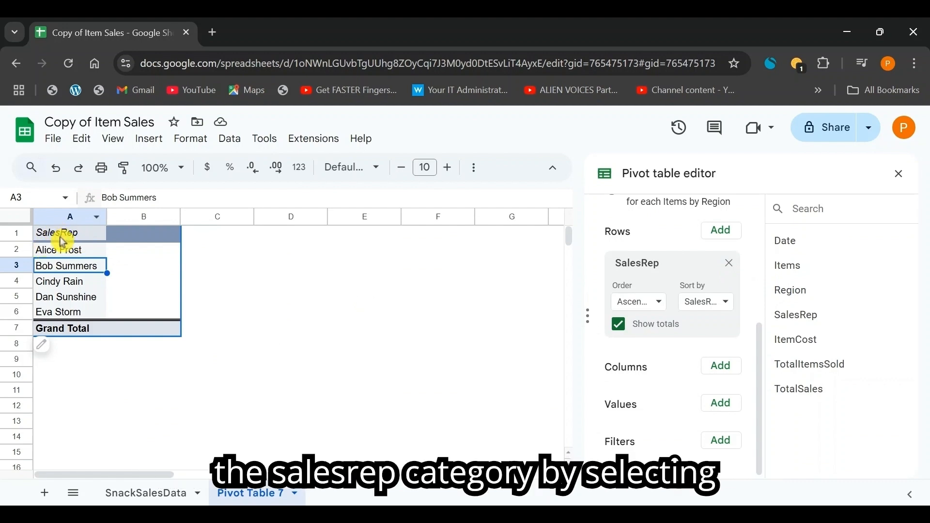
pyautogui.click(719, 231)
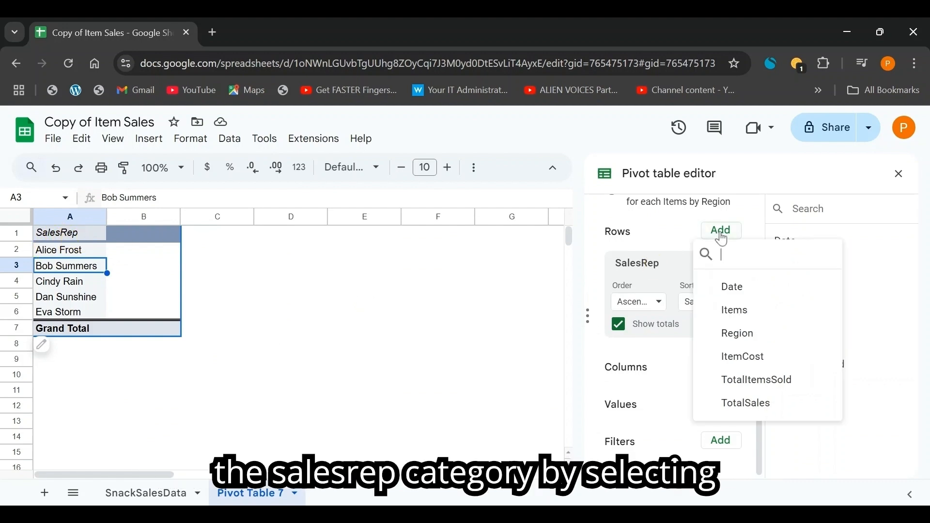
pyautogui.click(791, 288)
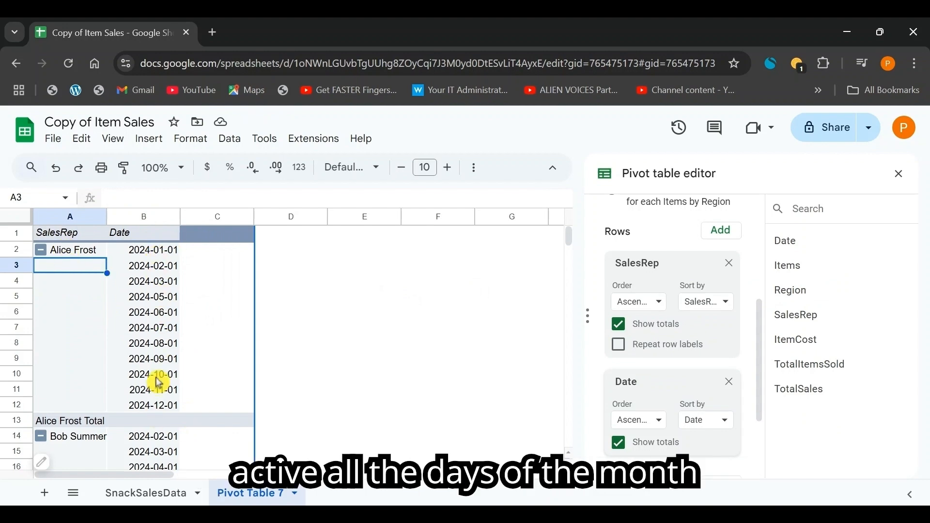
# Review the dates listed for each sales rep in the pivot table to compare their activity.
pyautogui.scroll(-3, 158, 382)
pyautogui.scroll(3, 158, 382)
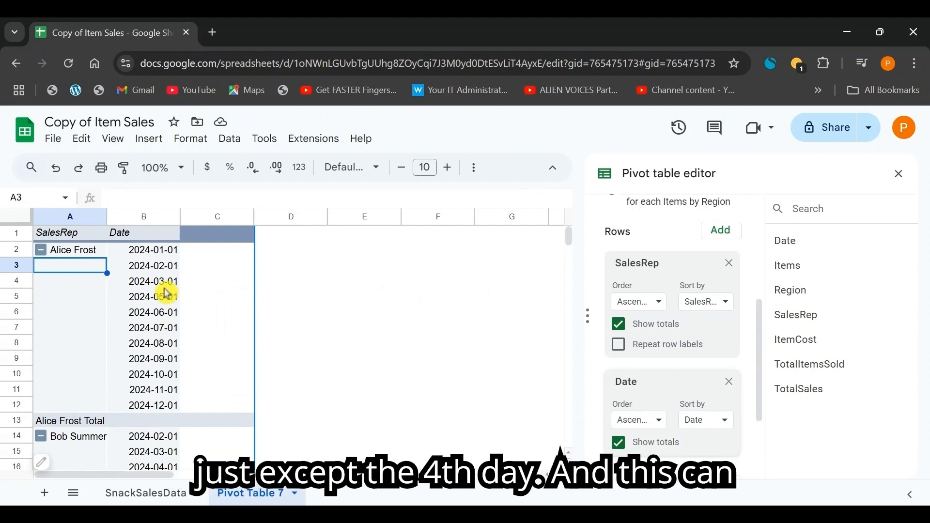
pyautogui.scroll(-12, 166, 343)
pyautogui.scroll(5, 149, 353)
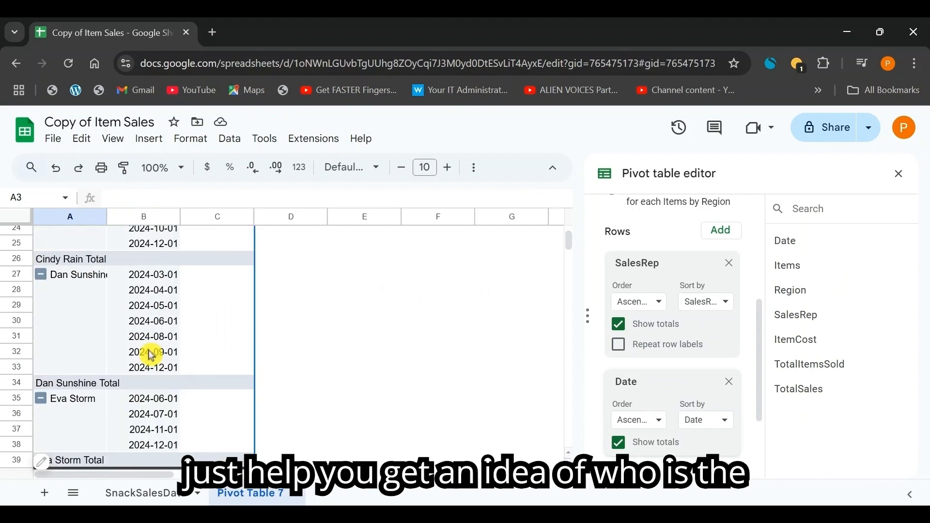
pyautogui.scroll(8, 150, 355)
pyautogui.scroll(-8, 111, 315)
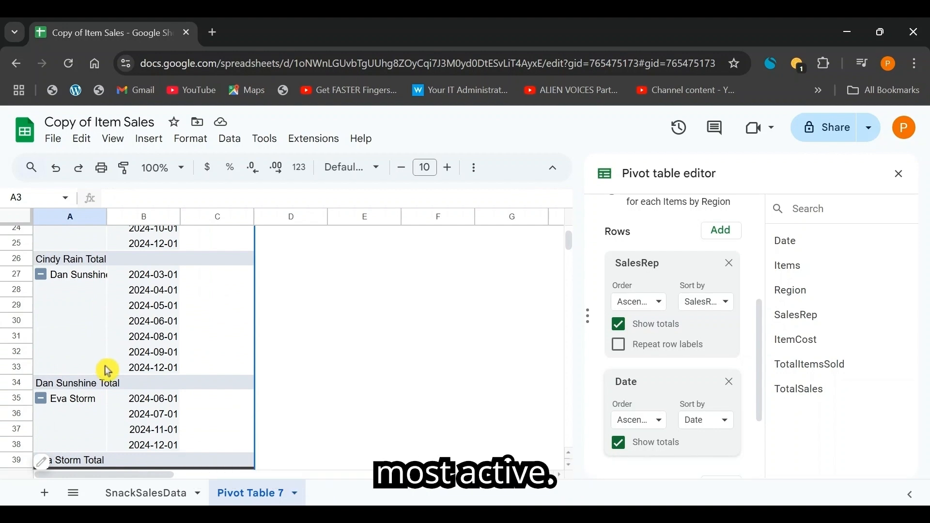
pyautogui.scroll(8, 140, 286)
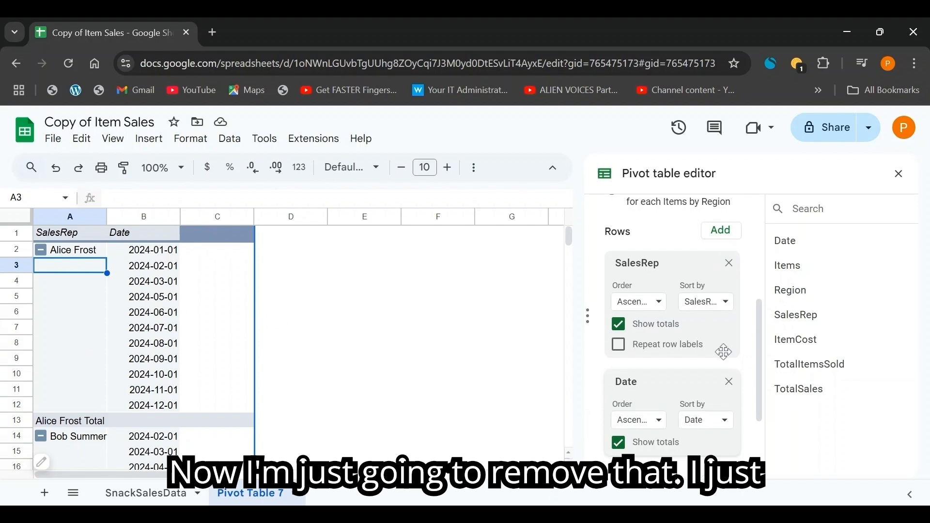
# Remove the Date row field from Pivot Table 7 and add Items as the column field.
pyautogui.scroll(-2, 730, 386)
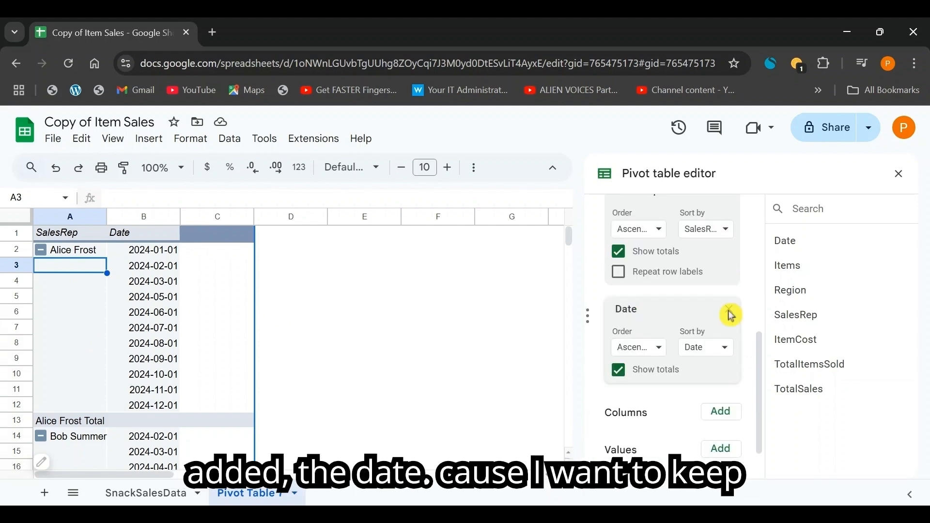
pyautogui.click(729, 310)
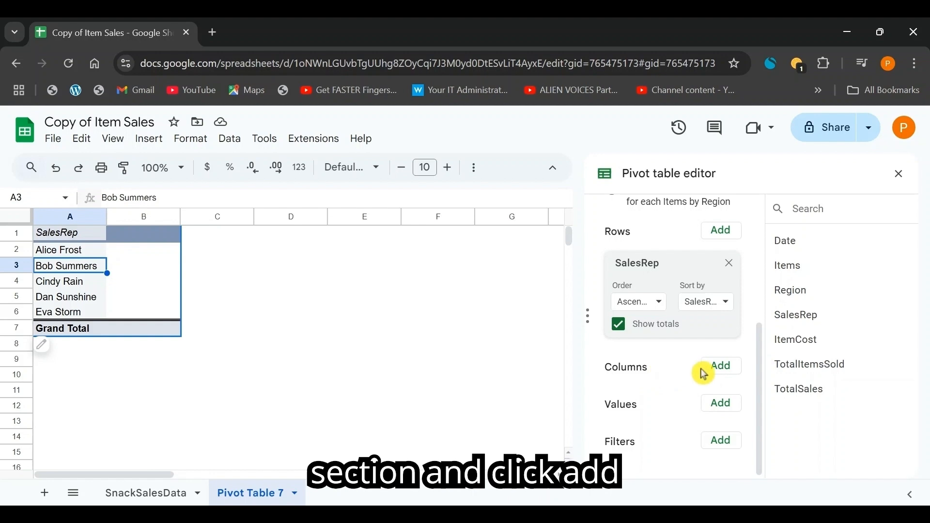
pyautogui.click(721, 368)
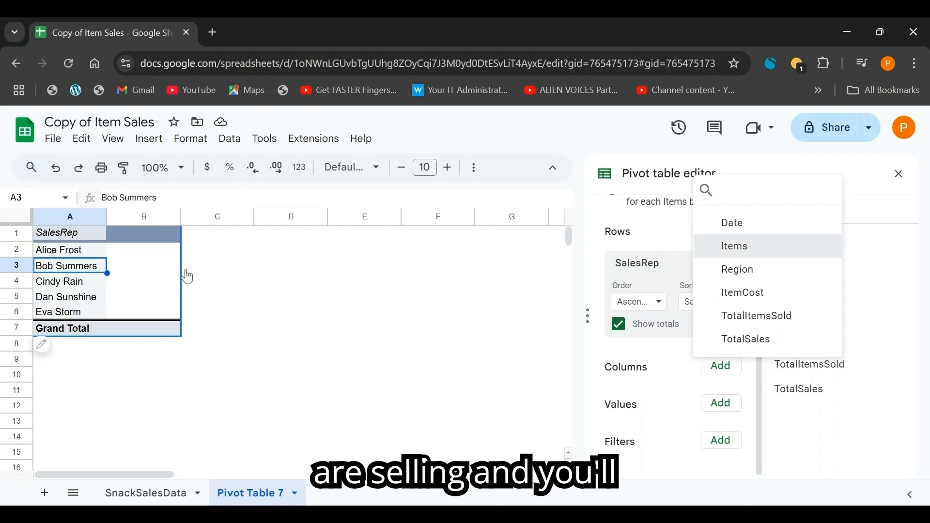
pyautogui.press('Return')
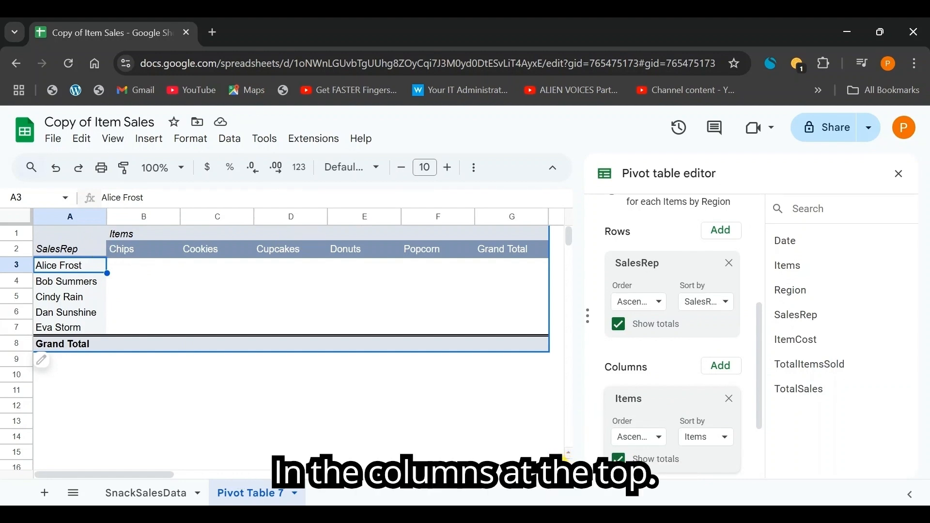
# Add TotalItemsSold as the value field of the pivot table, keeping totals shown for the Items columns.
pyautogui.scroll(-2, 673, 387)
pyautogui.scroll(1, 662, 372)
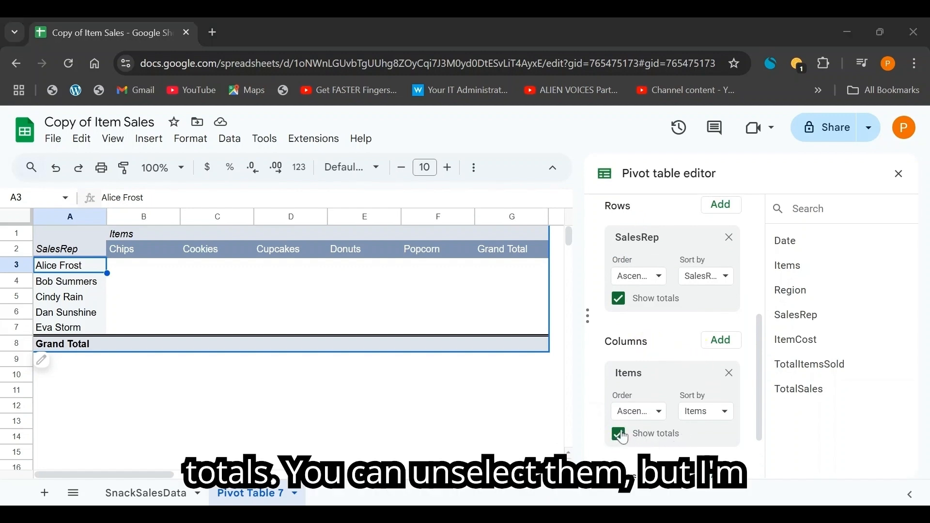
pyautogui.scroll(-2, 664, 332)
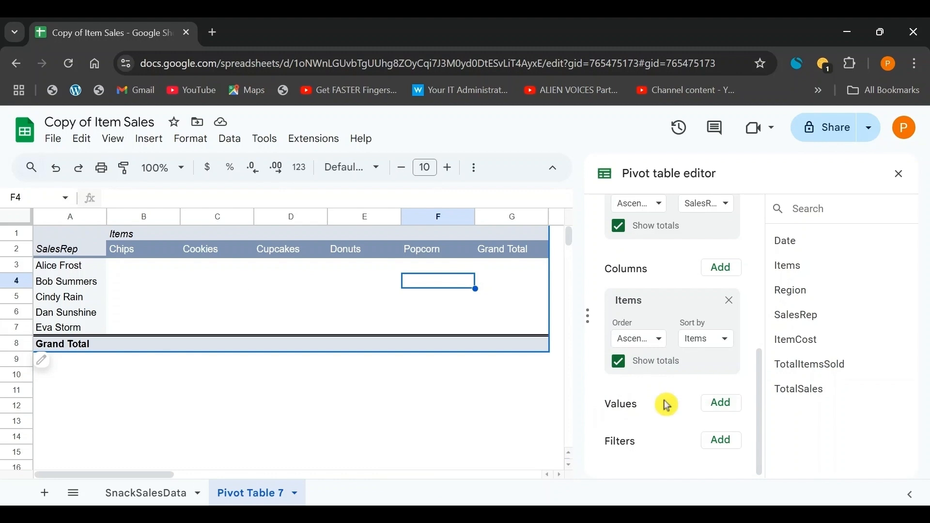
pyautogui.click(121, 272)
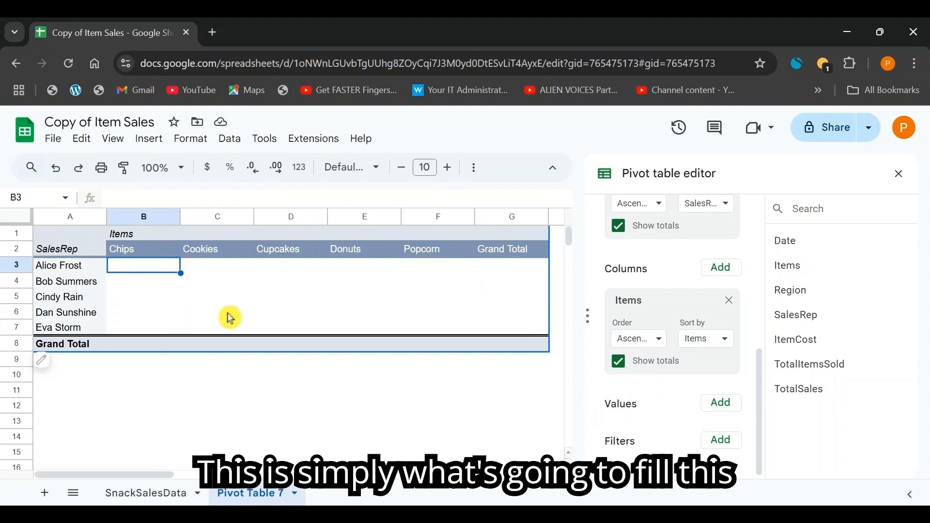
pyautogui.click(721, 402)
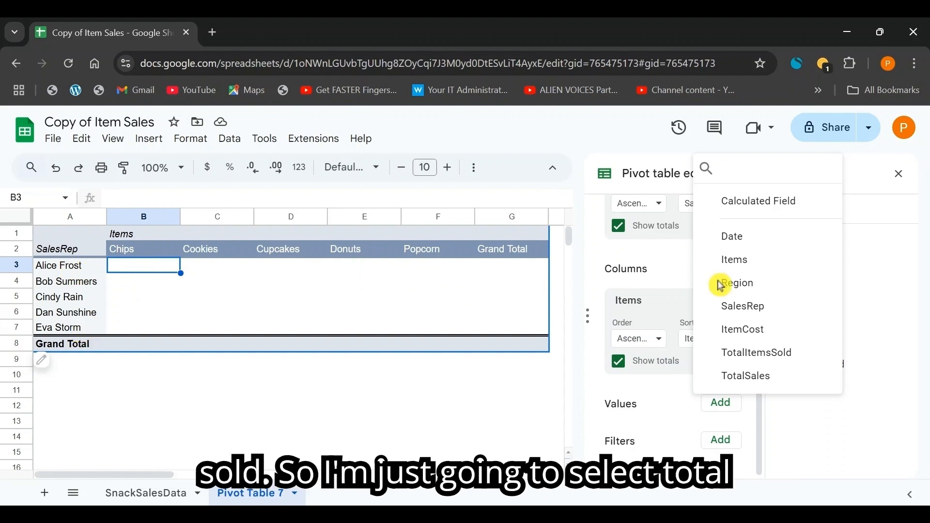
pyautogui.click(777, 361)
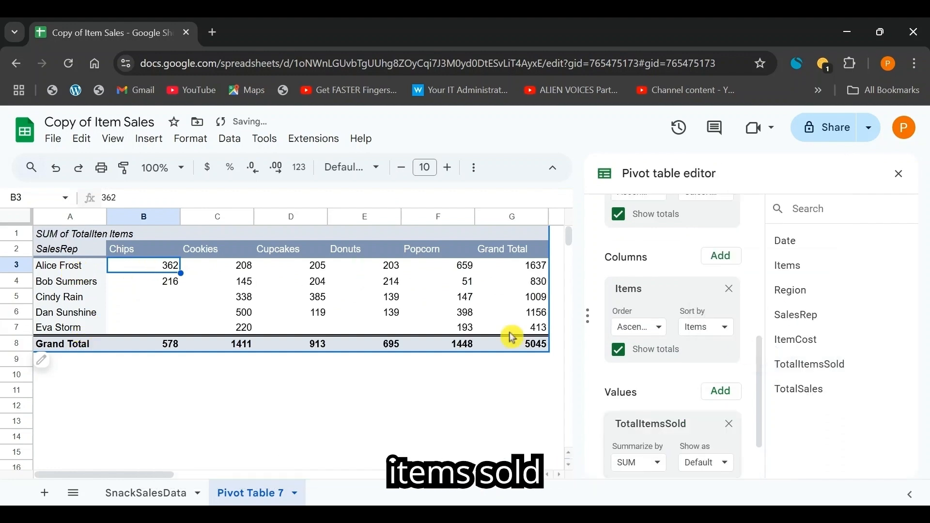
# Examine the quantities sold per sales rep and item, including the grand totals for each rep and each snack.
pyautogui.click(115, 296)
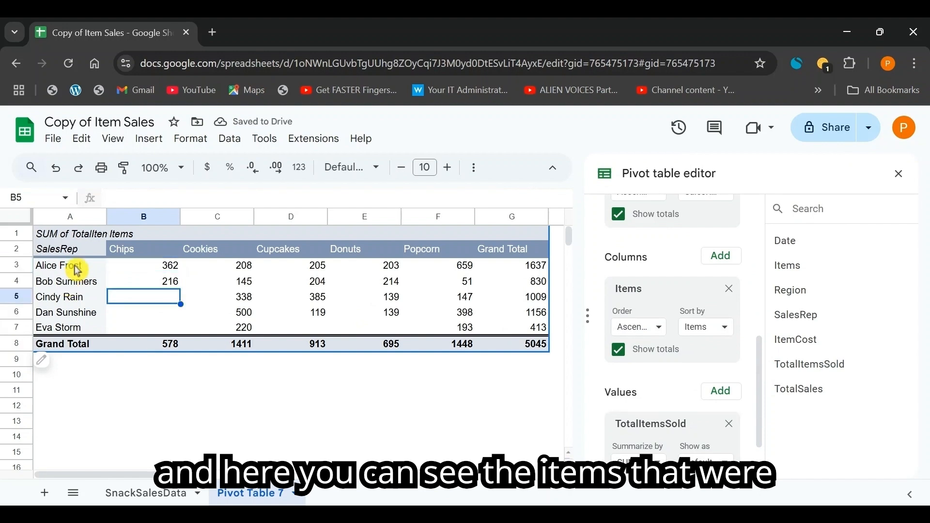
pyautogui.click(167, 315)
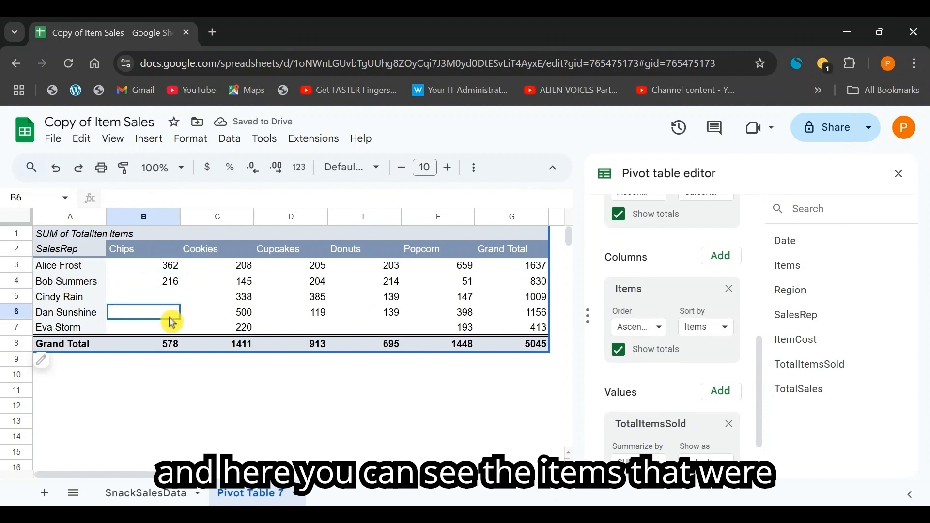
pyautogui.click(51, 298)
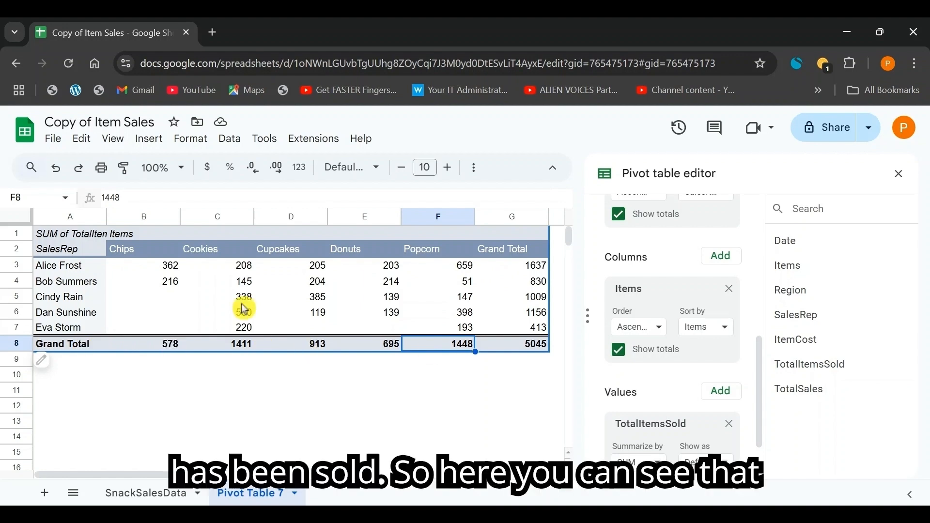
pyautogui.click(536, 266)
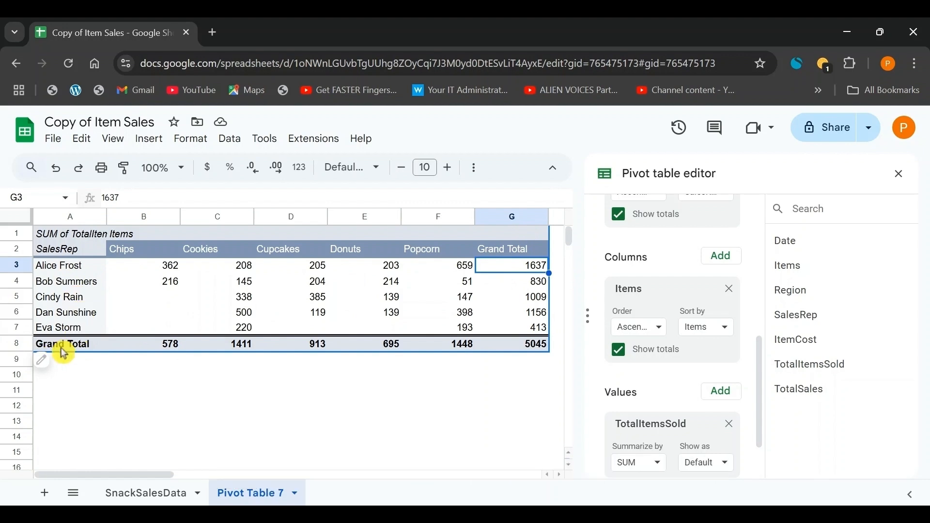
pyautogui.click(227, 346)
pyautogui.click(415, 338)
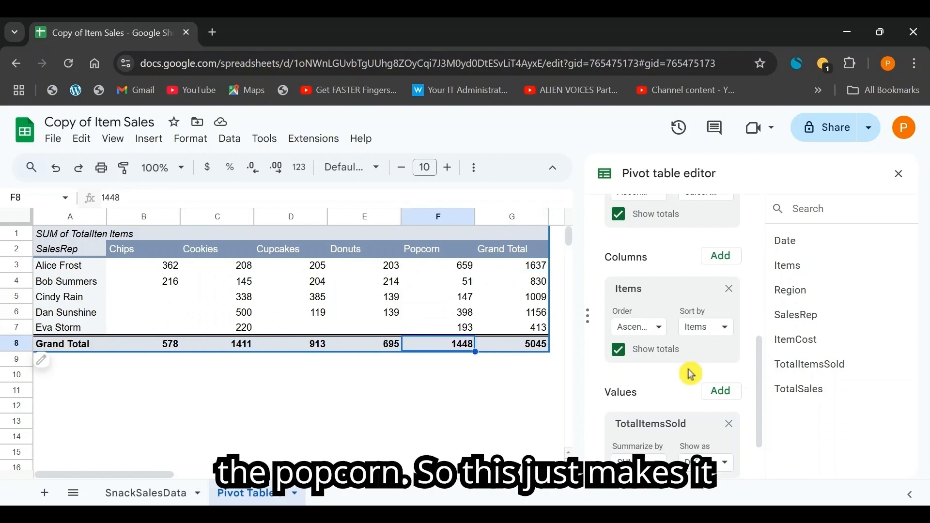
pyautogui.click(153, 294)
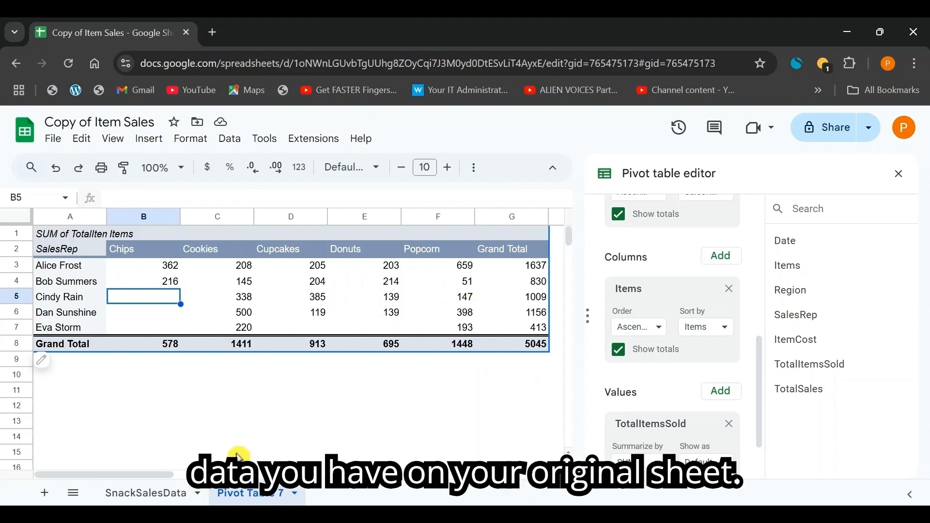
# Show the TotalItemsSold values as % of row and compare the item shares in the first sales rep's row.
pyautogui.scroll(-2, 602, 421)
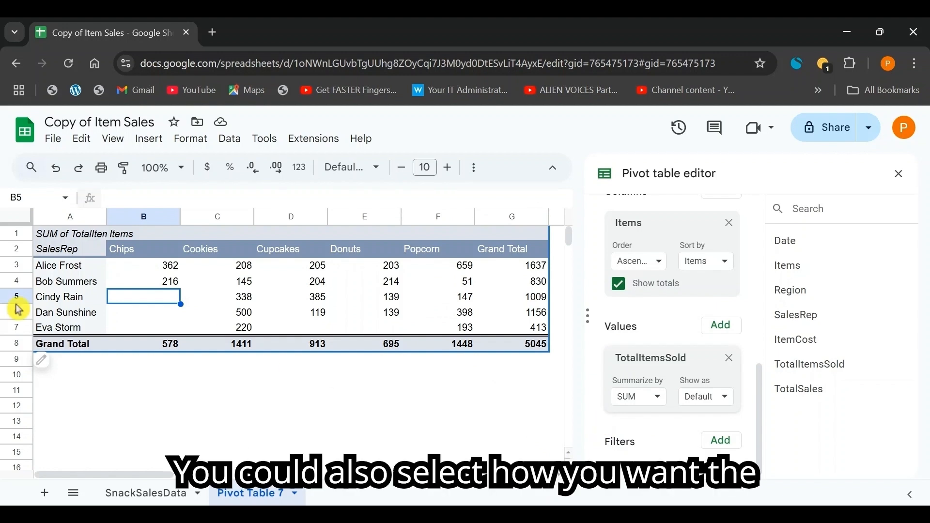
pyautogui.click(149, 268)
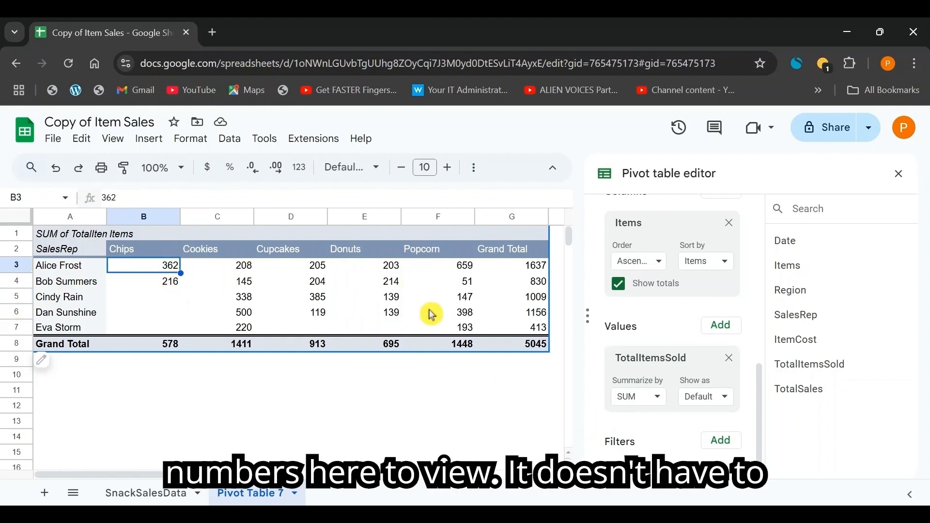
pyautogui.click(711, 398)
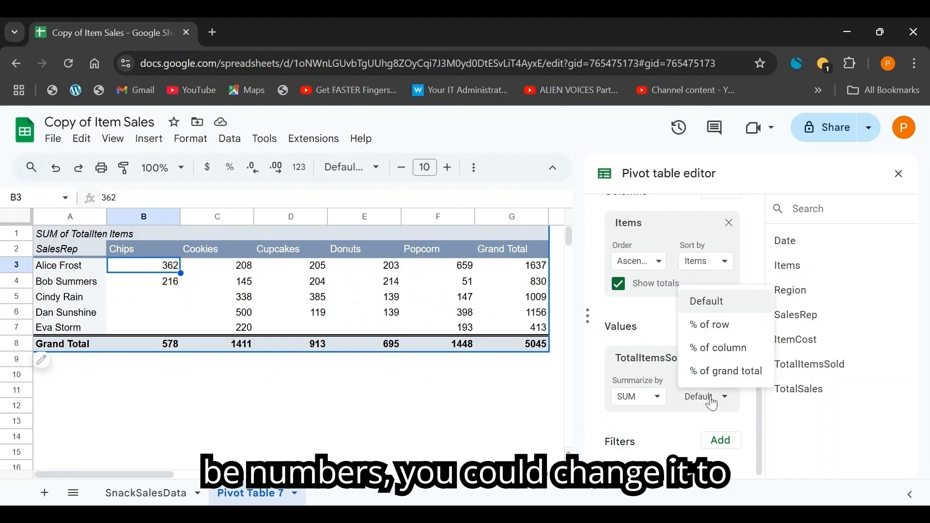
pyautogui.click(699, 325)
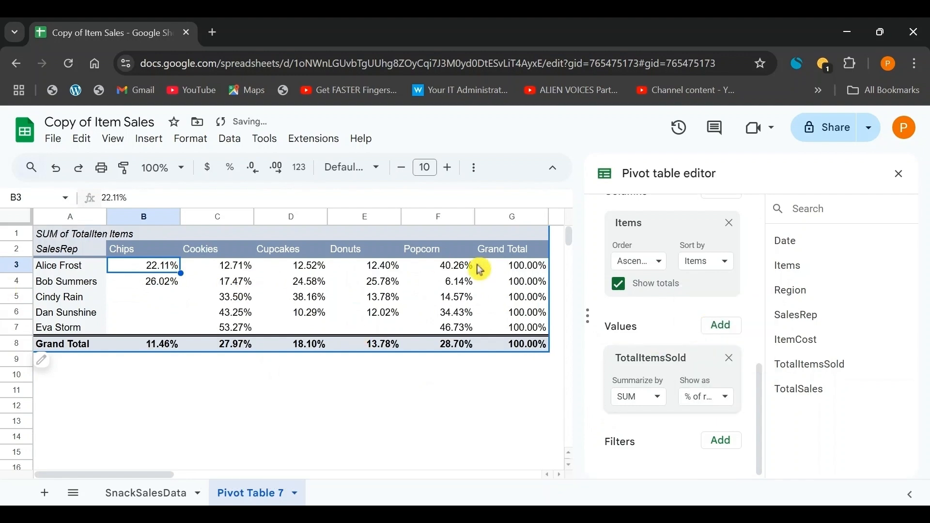
pyautogui.click(439, 267)
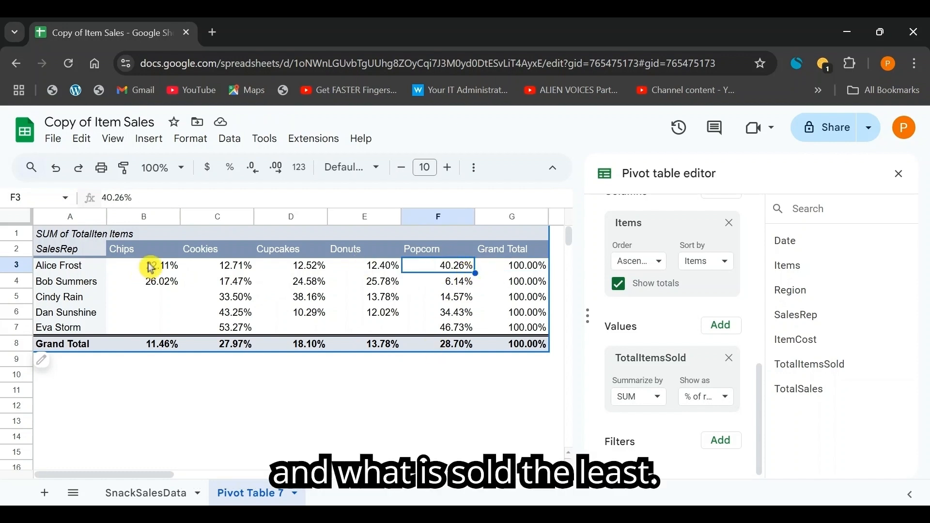
pyautogui.click(259, 265)
# Set the TotalItemsSold values back to the Default display instead of percentages.
pyautogui.scroll(1, 601, 417)
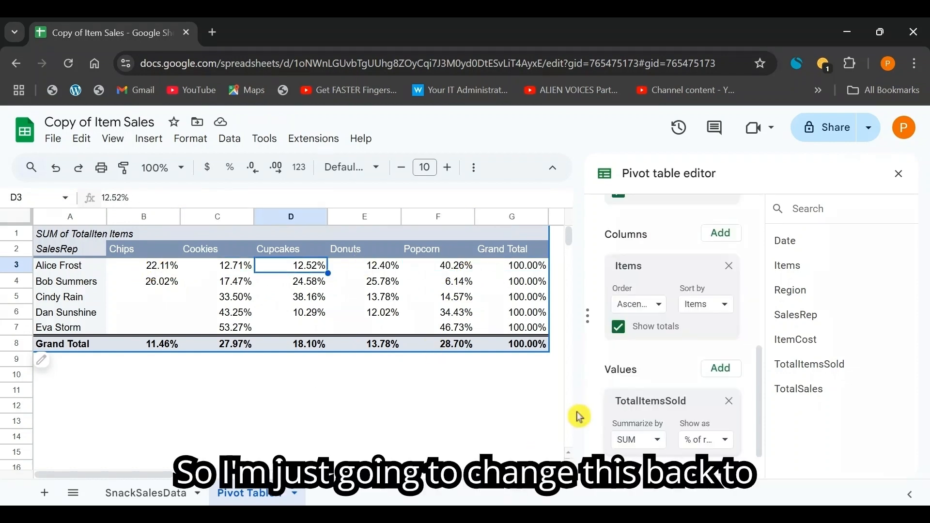
pyautogui.click(717, 446)
pyautogui.click(709, 351)
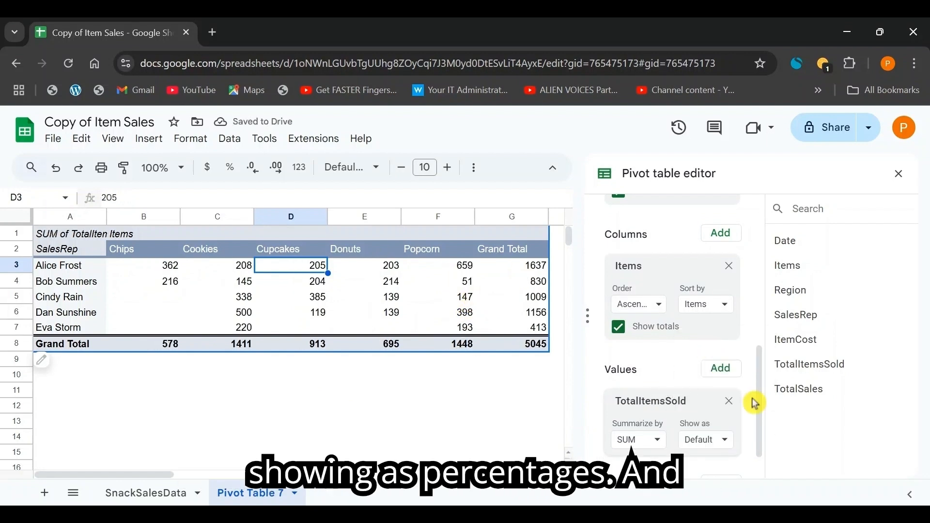
# Replace the TotalItemsSold value field with ItemCost.
pyautogui.click(727, 398)
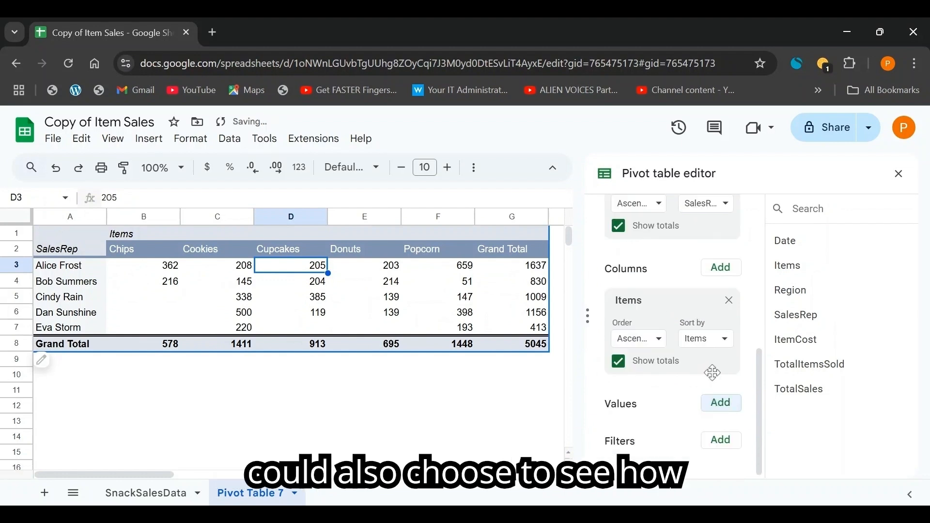
pyautogui.click(722, 403)
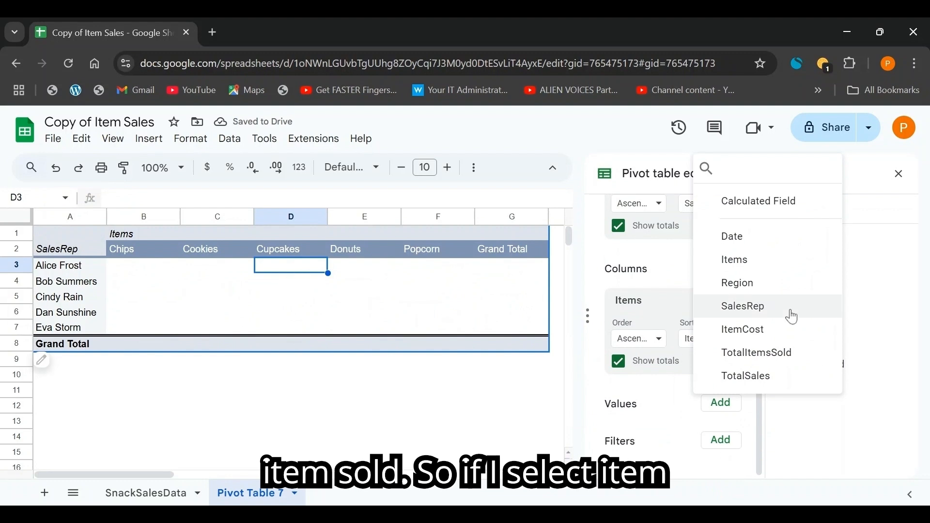
pyautogui.click(743, 331)
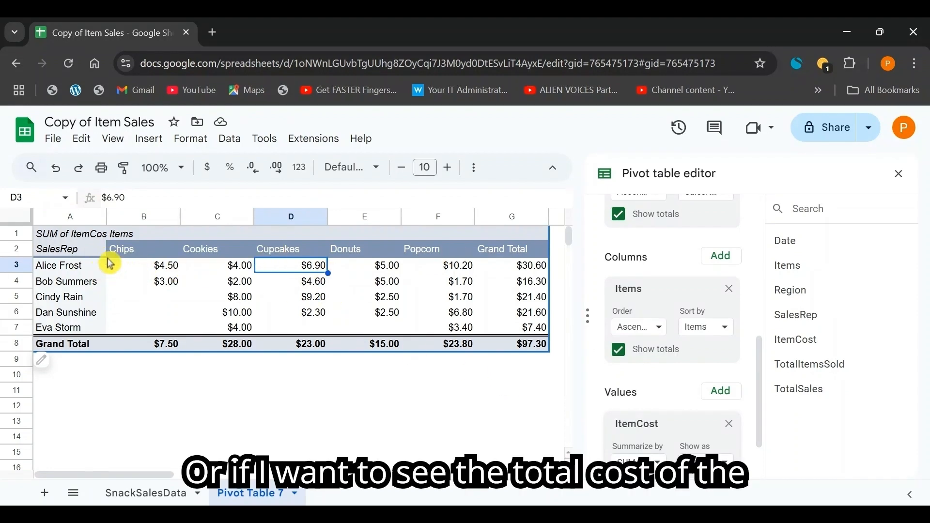
# Replace the ItemCost value field with TotalSales.
pyautogui.scroll(-2, 633, 415)
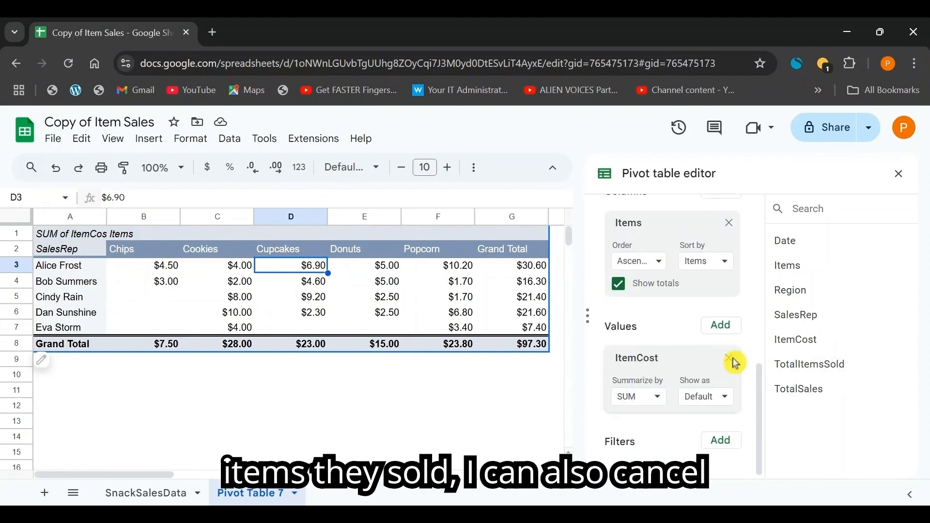
pyautogui.click(728, 358)
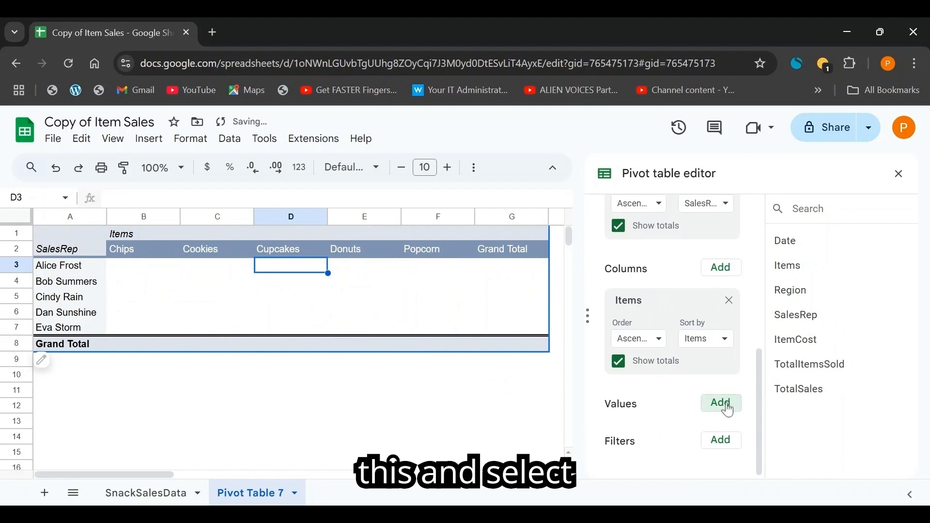
pyautogui.click(722, 403)
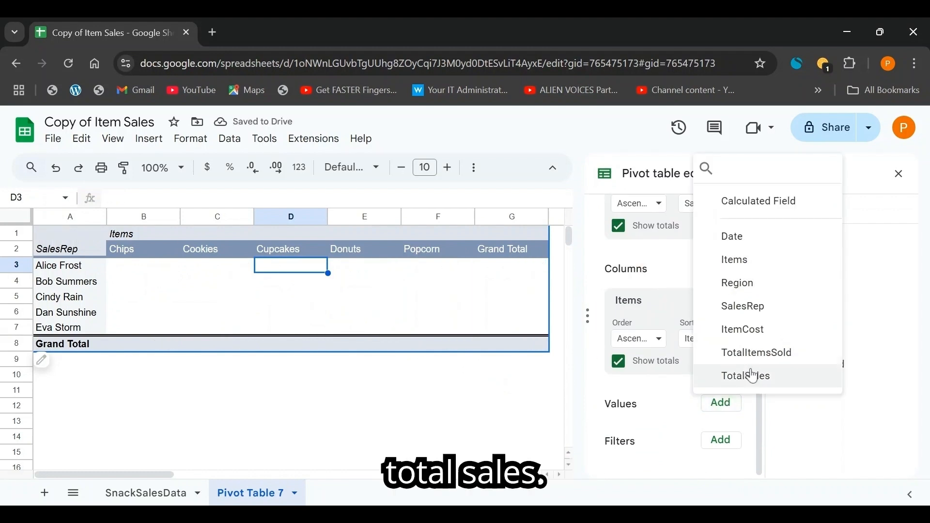
pyautogui.click(765, 383)
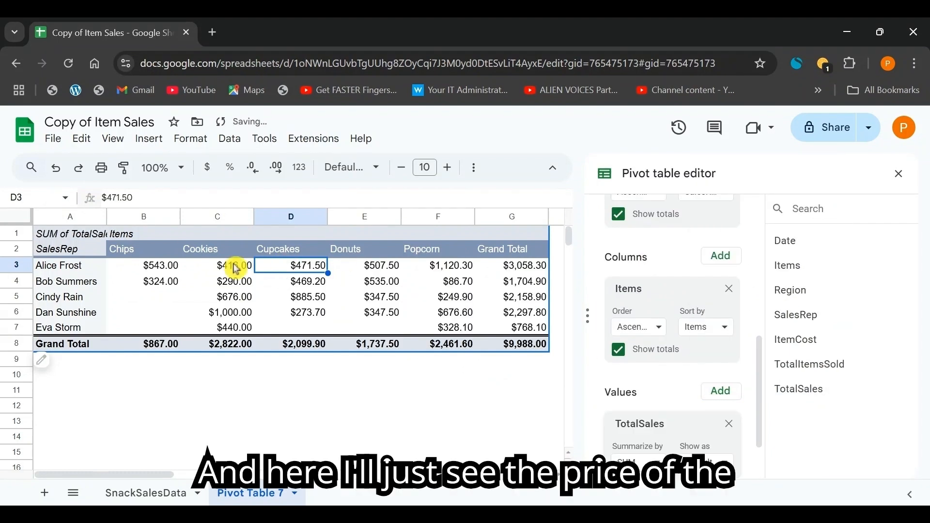
# Compare the sales reps' grand totals to identify who earned the most and who earned the least.
pyautogui.click(122, 269)
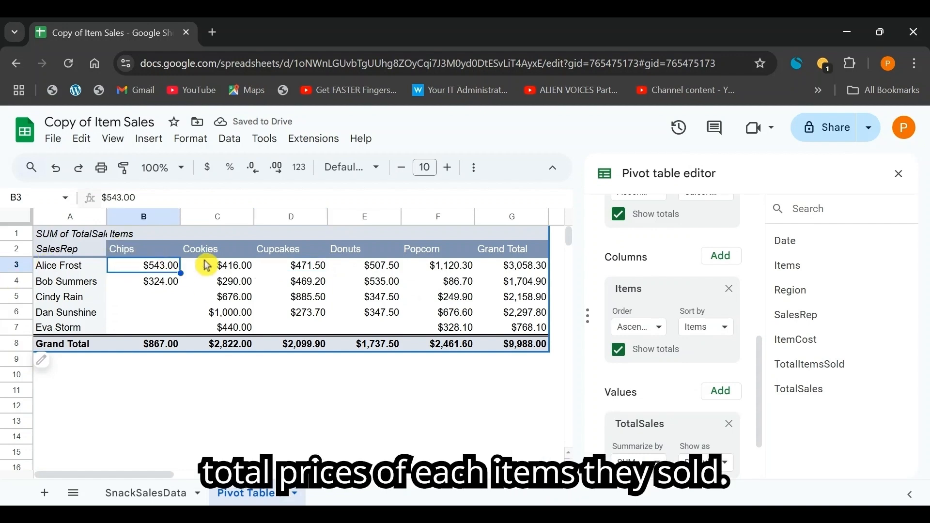
pyautogui.click(513, 268)
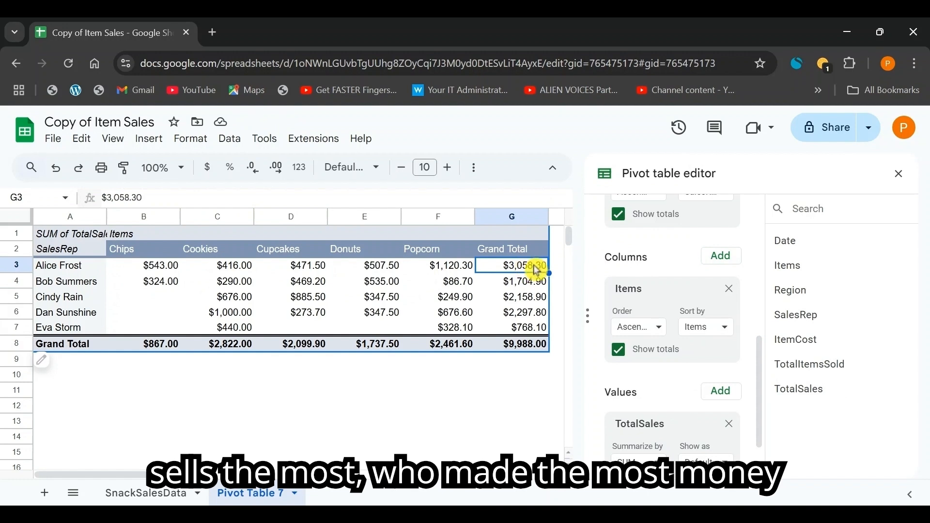
pyautogui.click(97, 268)
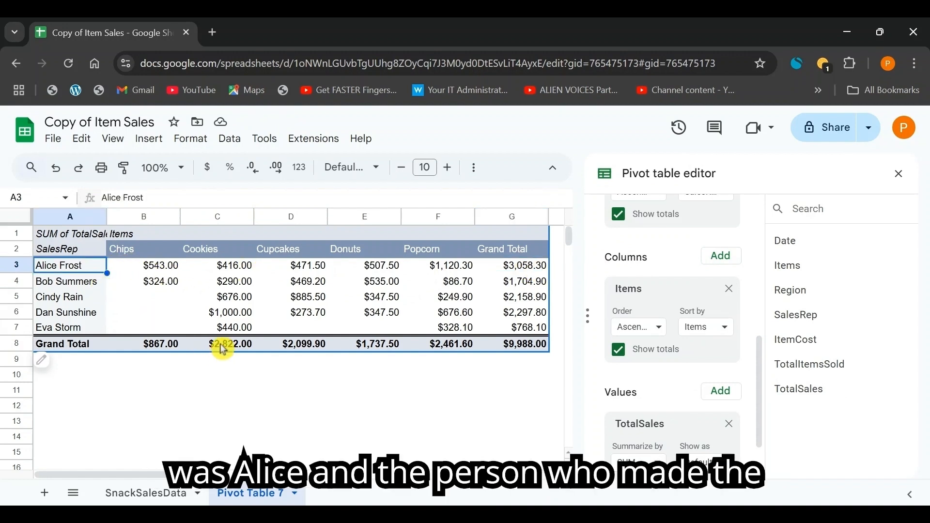
pyautogui.click(528, 327)
pyautogui.click(46, 329)
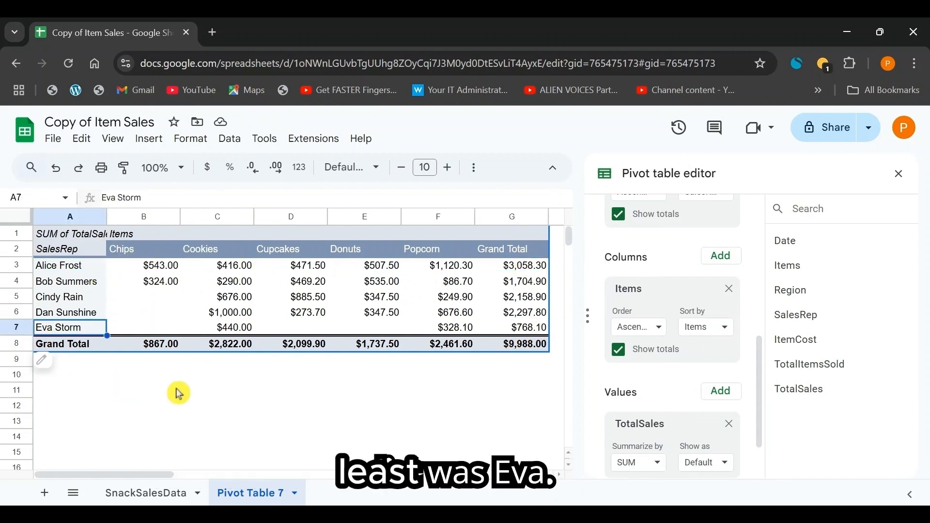
# Add Date as a filter to the pivot table.
pyautogui.scroll(-2, 664, 356)
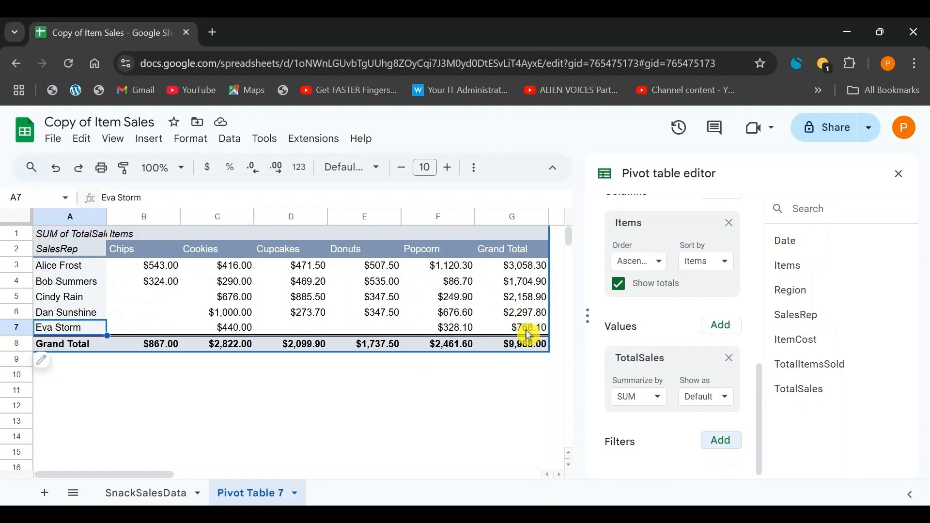
pyautogui.click(720, 440)
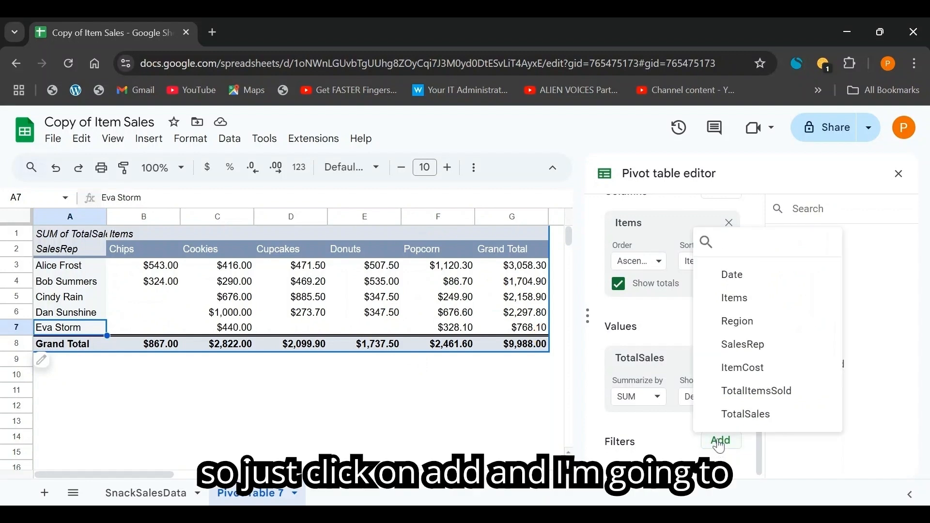
pyautogui.click(725, 281)
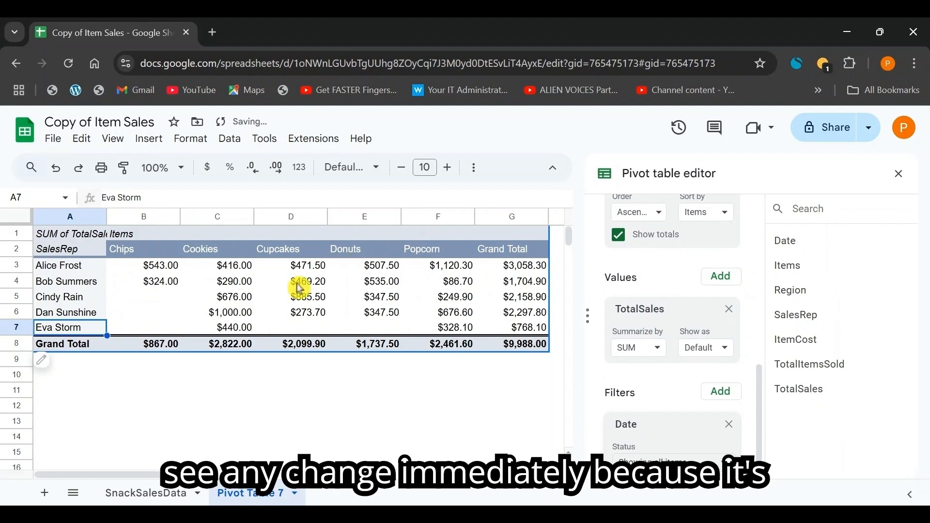
# Limit the pivot table's Date filter to the single value 2024-01-01.
pyautogui.scroll(-1, 669, 417)
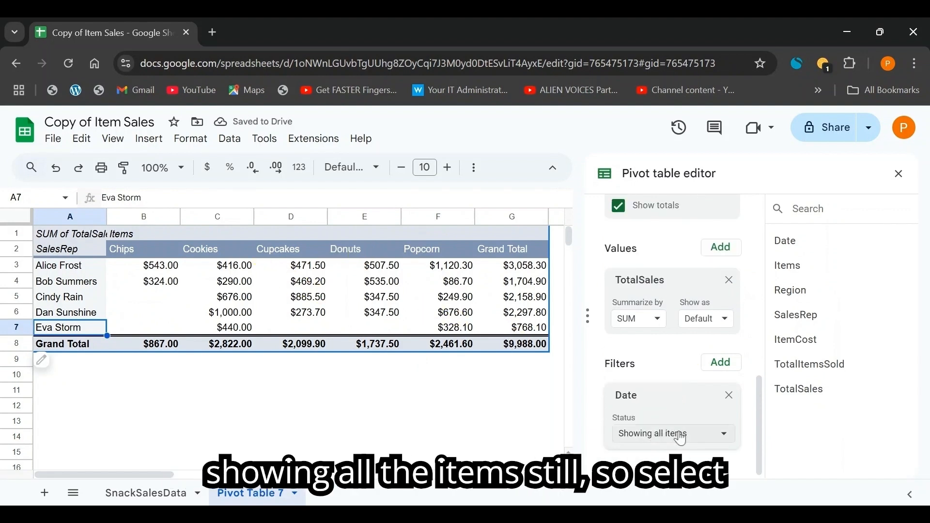
pyautogui.click(720, 443)
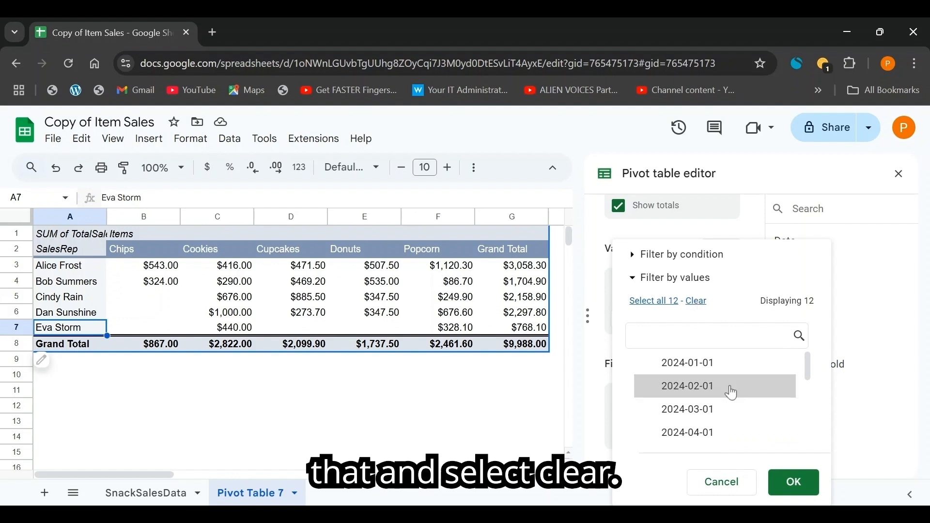
pyautogui.scroll(-3, 726, 409)
pyautogui.scroll(-1, 722, 429)
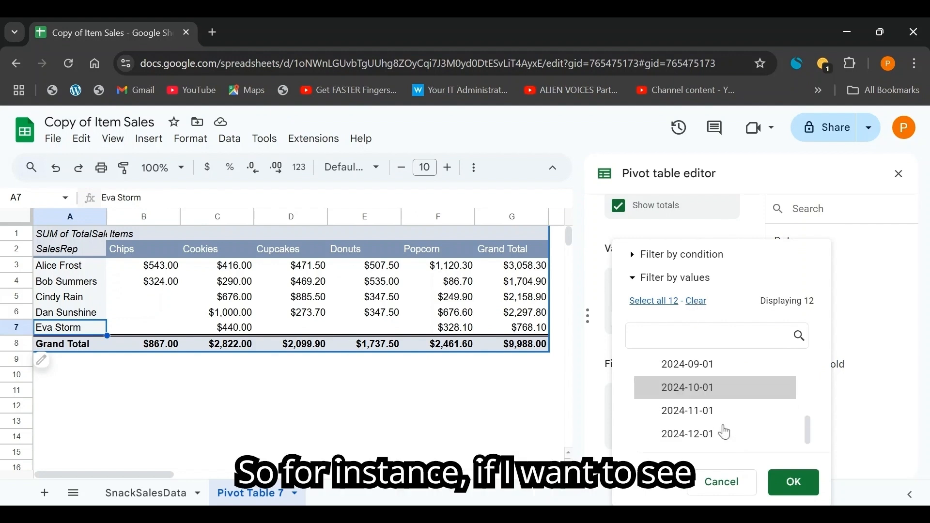
pyautogui.scroll(5, 702, 435)
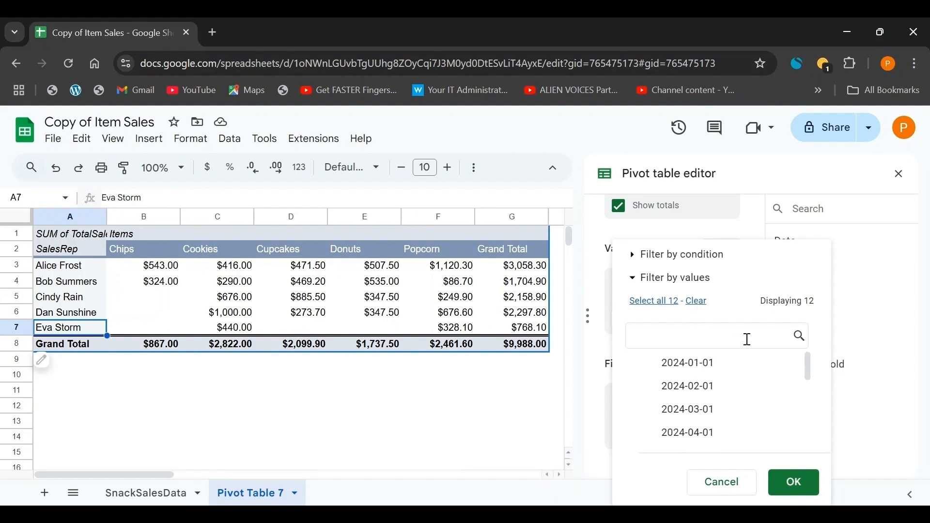
pyautogui.click(687, 370)
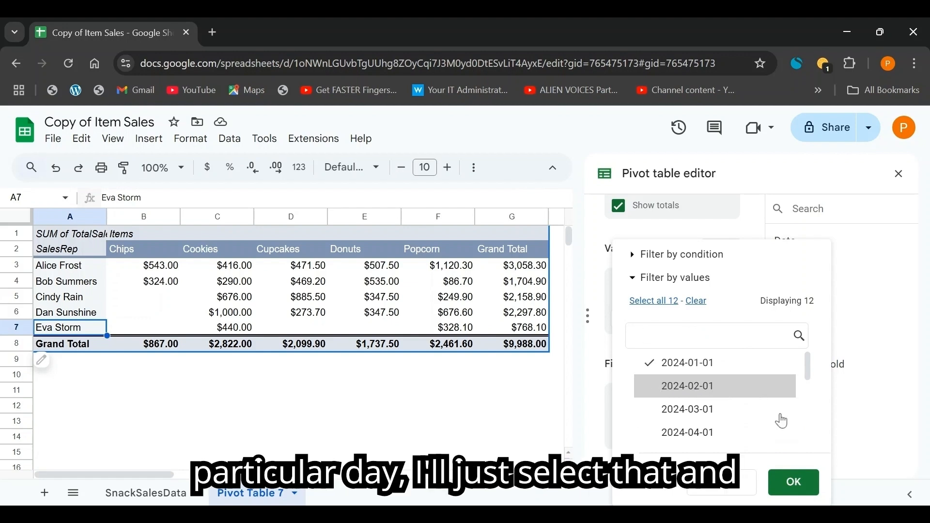
pyautogui.click(791, 481)
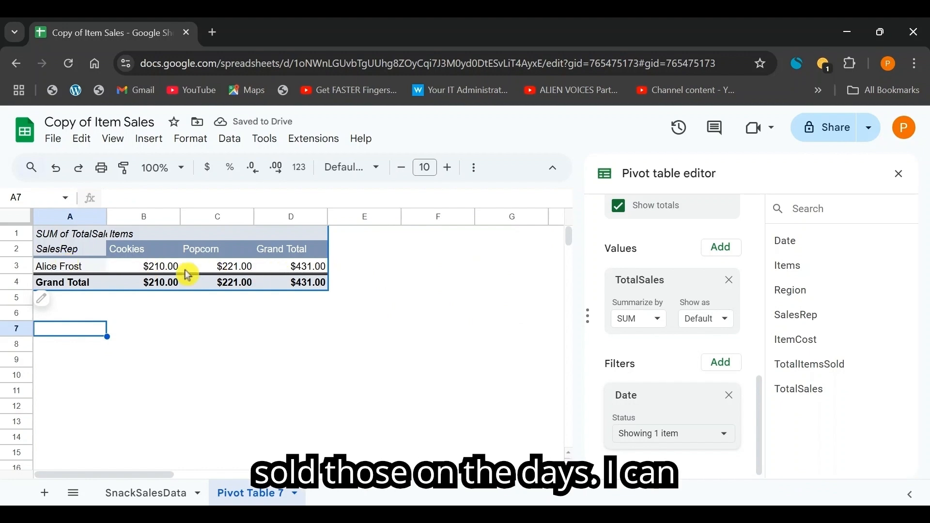
pyautogui.click(62, 269)
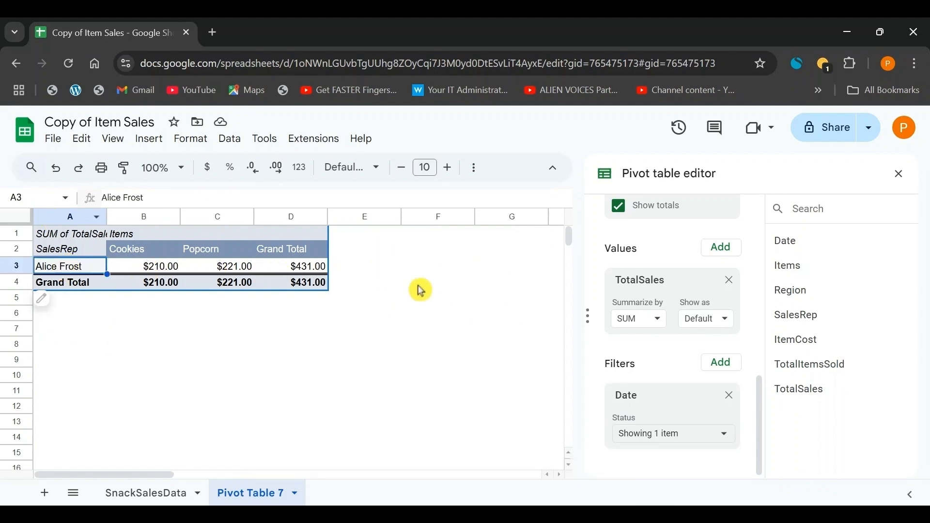
# Include 2024-02-01, 2024-03-01 and 2024-04-01 in the pivot table's Date filter as well.
pyautogui.click(725, 434)
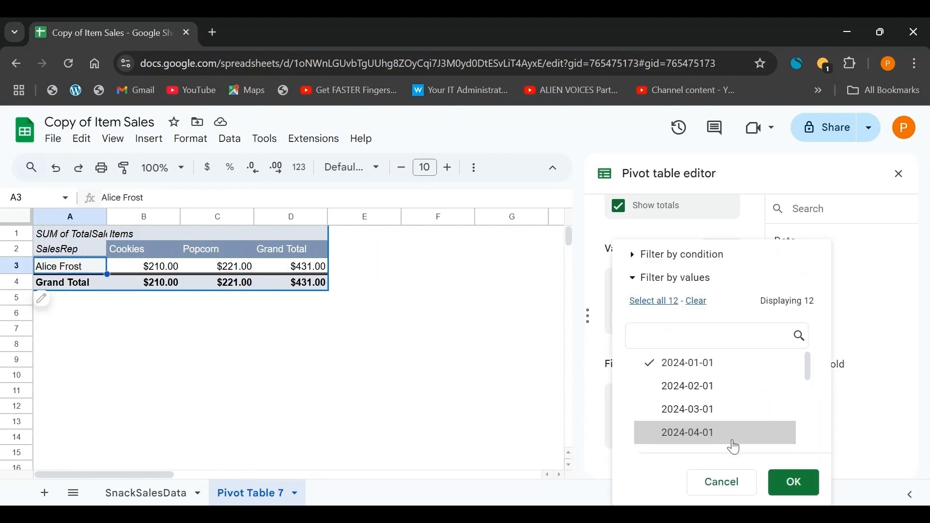
pyautogui.click(672, 386)
pyautogui.click(683, 421)
pyautogui.click(693, 439)
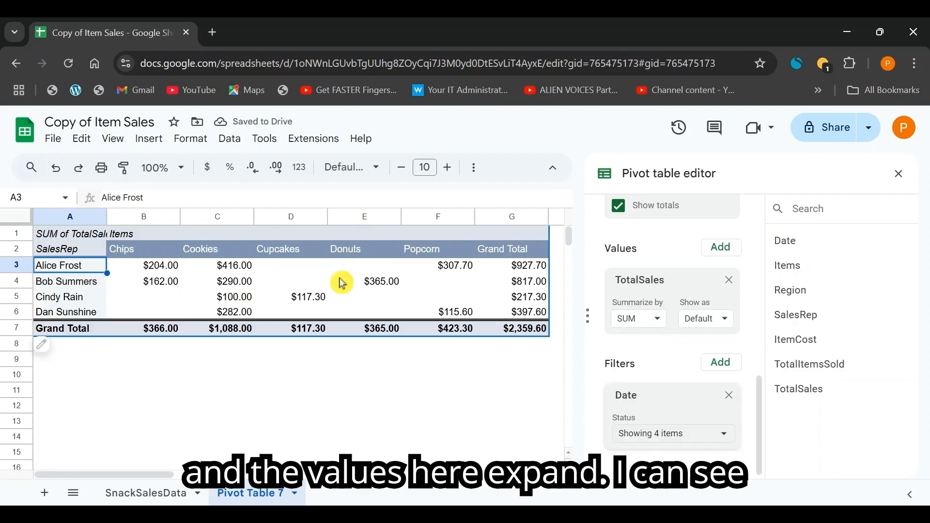
# Check which sales reps have sales on the filtered dates and review the pivot table's row and column settings.
pyautogui.click(62, 283)
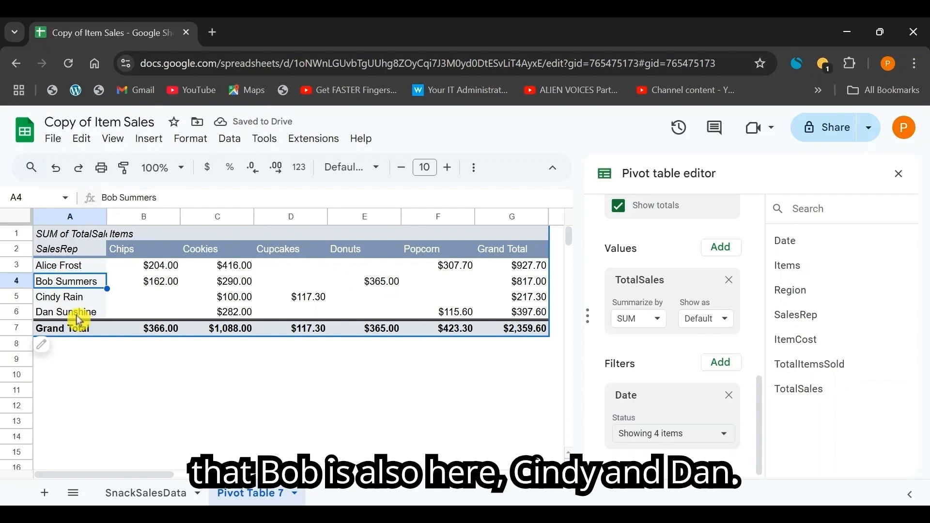
pyautogui.click(71, 301)
pyautogui.click(77, 314)
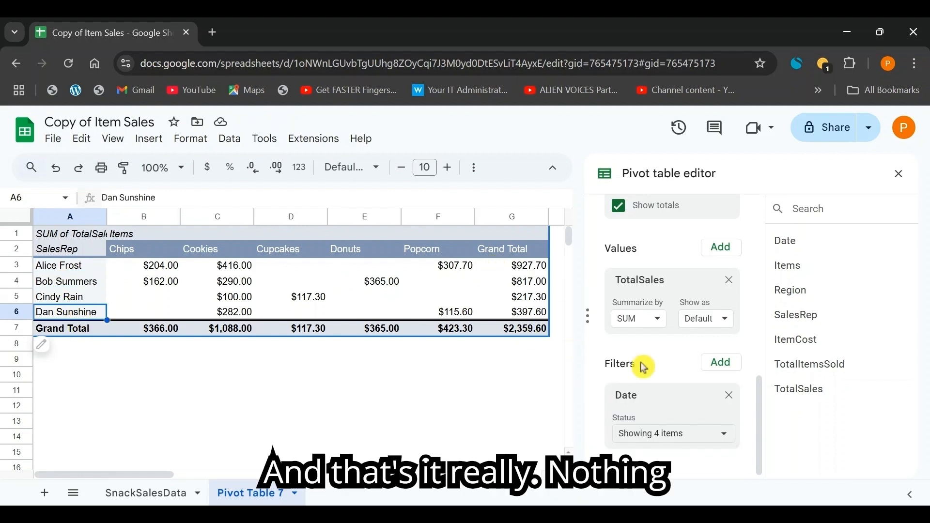
pyautogui.scroll(5, 683, 369)
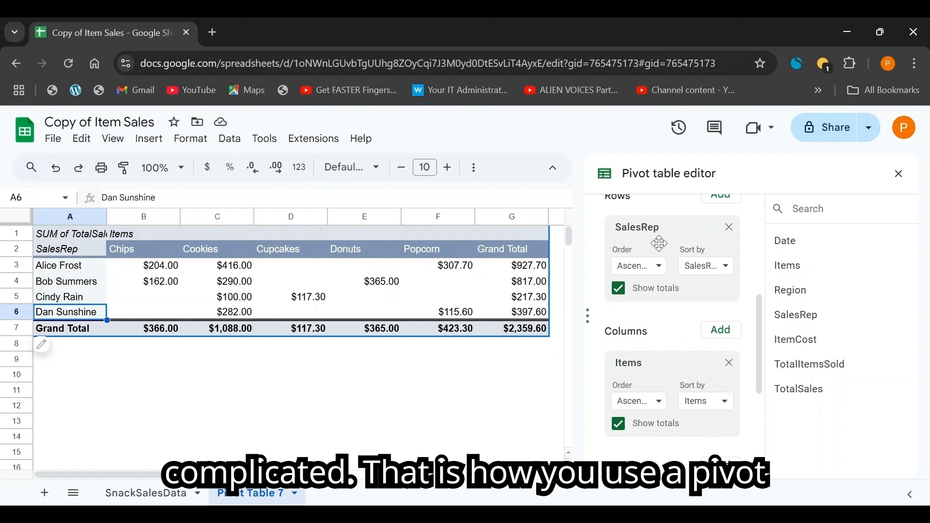
pyautogui.scroll(5, 661, 290)
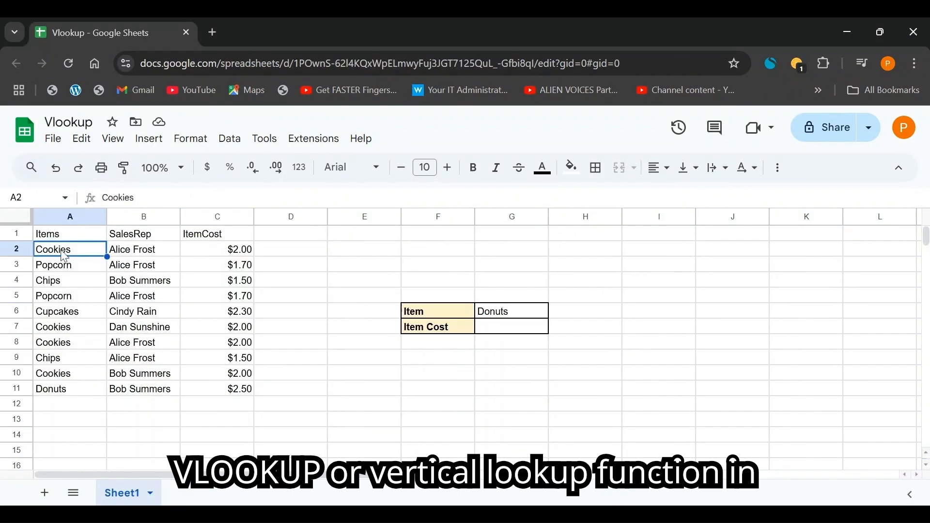
pyautogui.hotkey('ctrl', 'a')
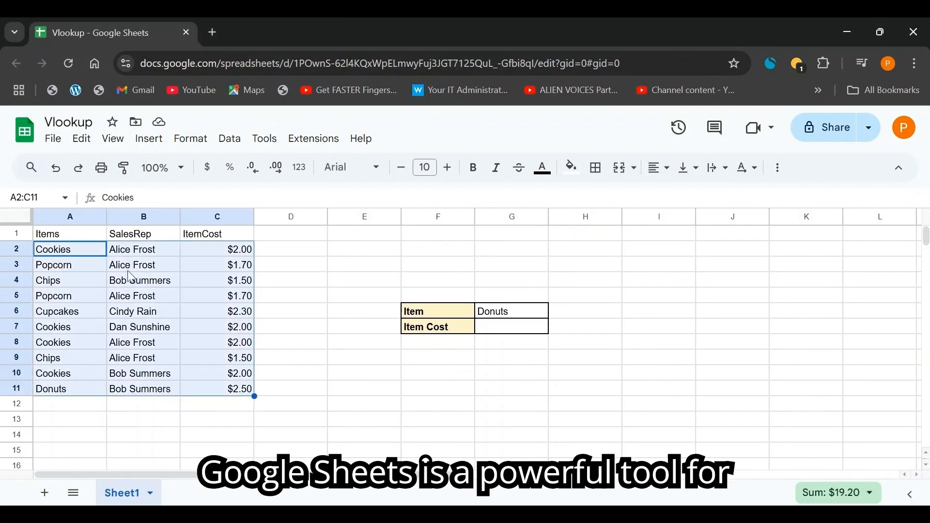
pyautogui.click(143, 265)
pyautogui.click(217, 264)
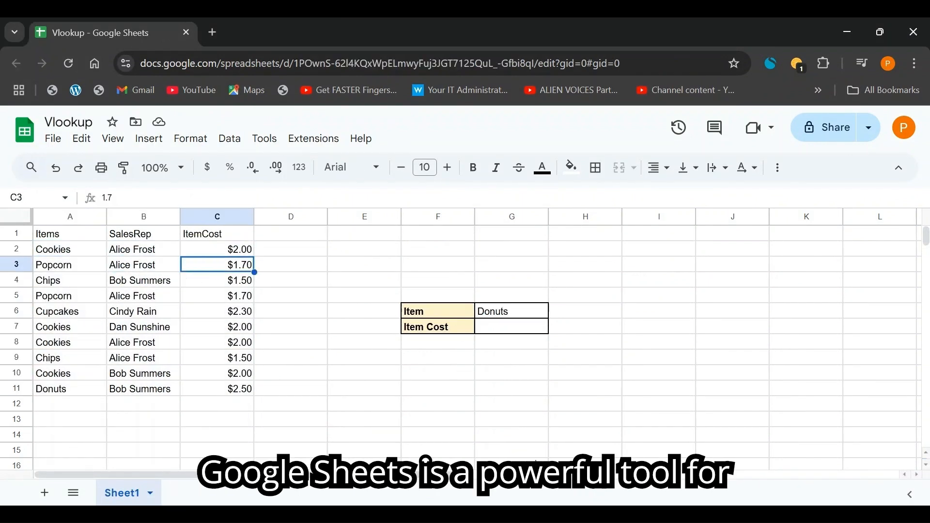
pyautogui.click(70, 249)
pyautogui.moveTo(63, 234); pyautogui.dragTo(204, 343)
# Enter a VLOOKUP formula in G7 that searches for G6 in A1:C11 and returns column 3 with is_sorted false.
pyautogui.click(501, 327)
pyautogui.write('=VL')
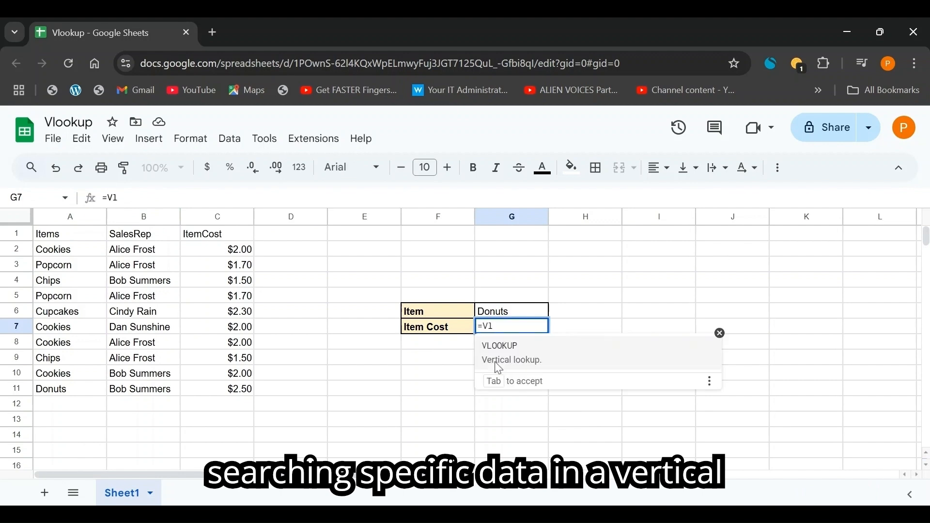
pyautogui.press('Tab')
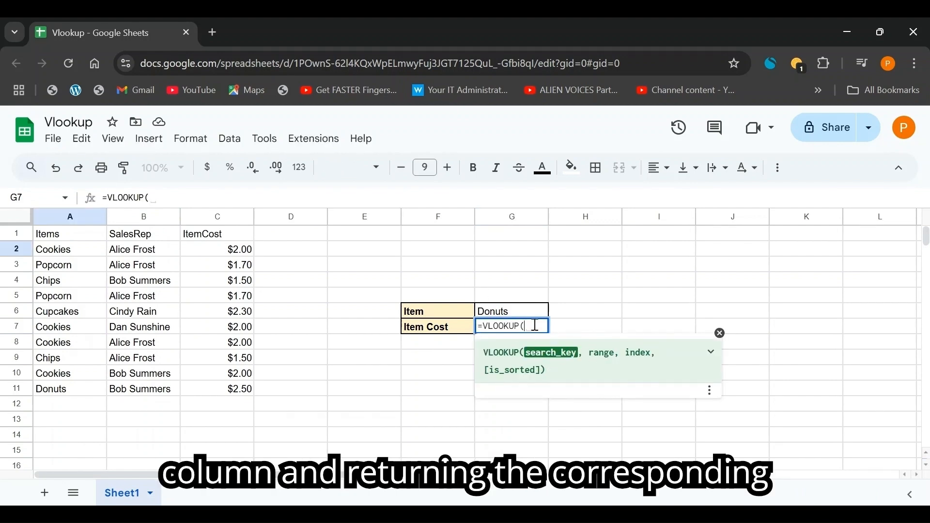
pyautogui.click(510, 312)
pyautogui.write(',')
pyautogui.moveTo(63, 234); pyautogui.dragTo(227, 388)
pyautogui.write(',')
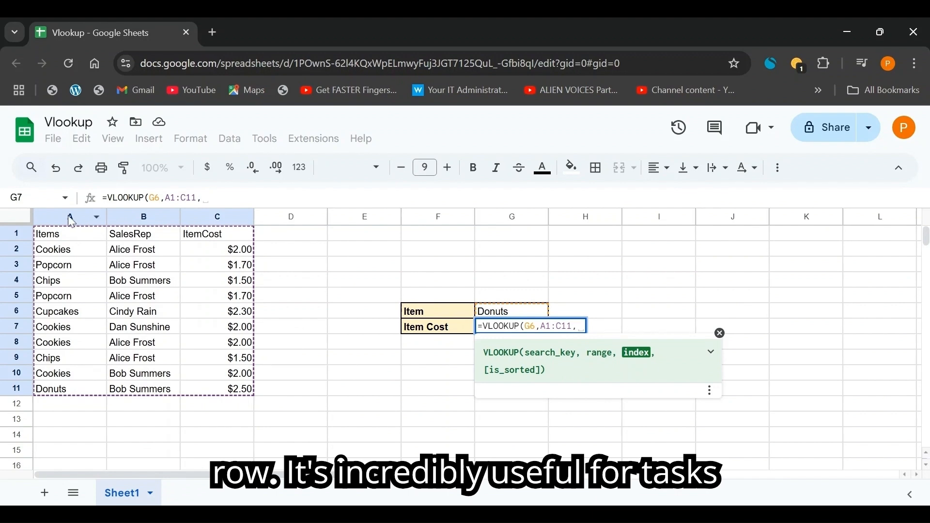
pyautogui.write('3,')
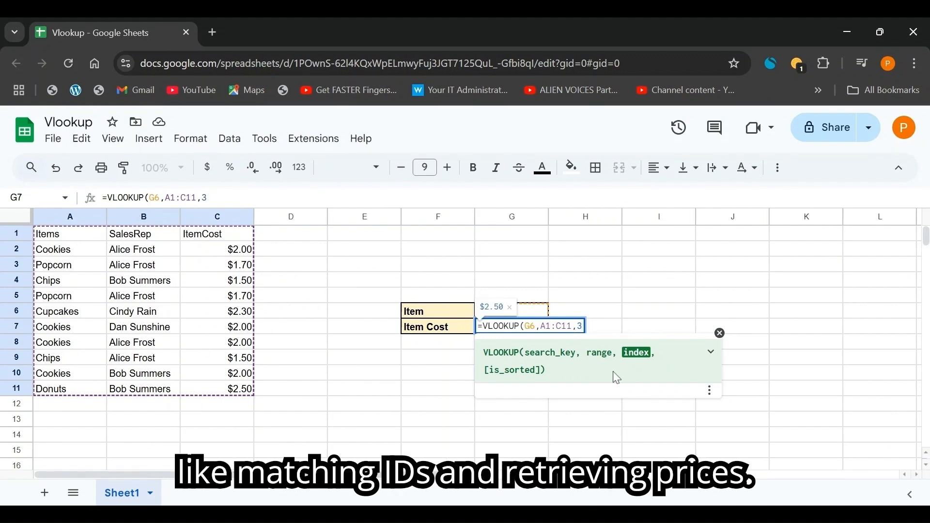
pyautogui.write('false')
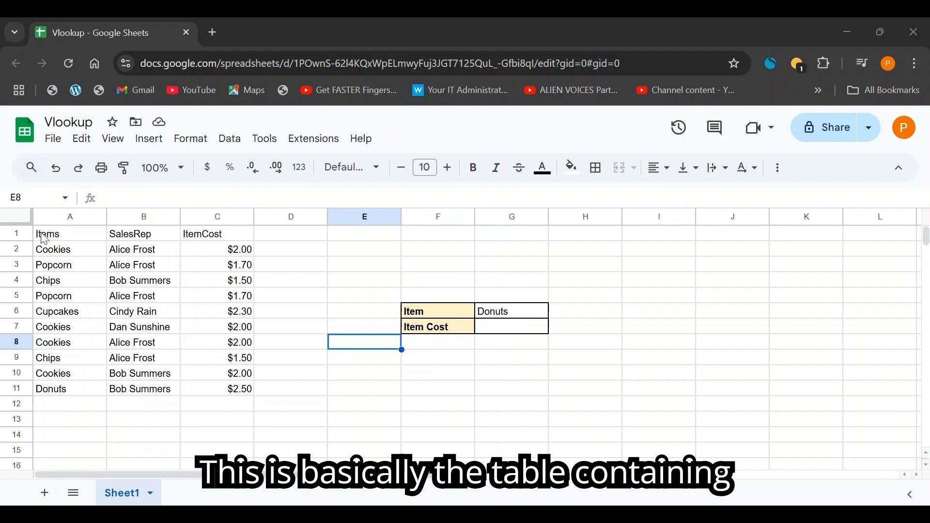
# Examine the table in A1:C11 and the left-to-right order of its Items, SalesRep and ItemCost columns.
pyautogui.moveTo(43, 238); pyautogui.dragTo(249, 397)
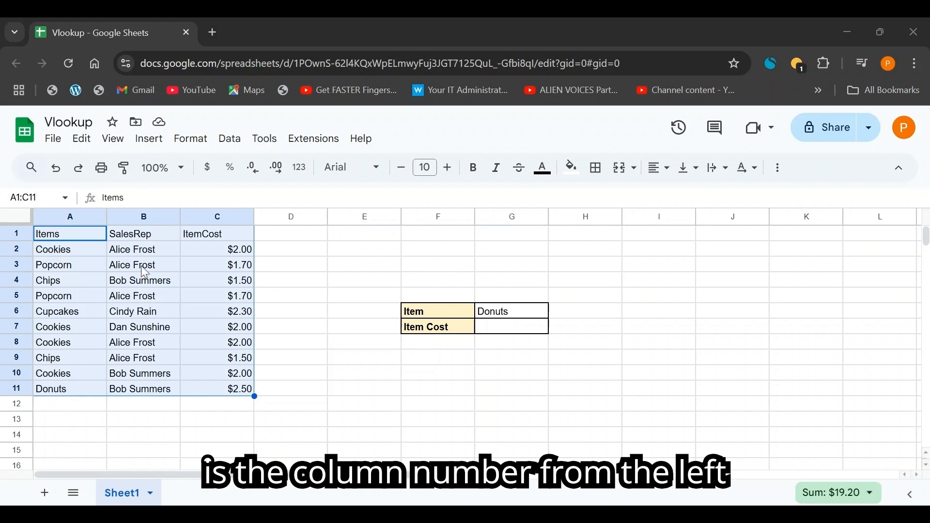
pyautogui.click(66, 254)
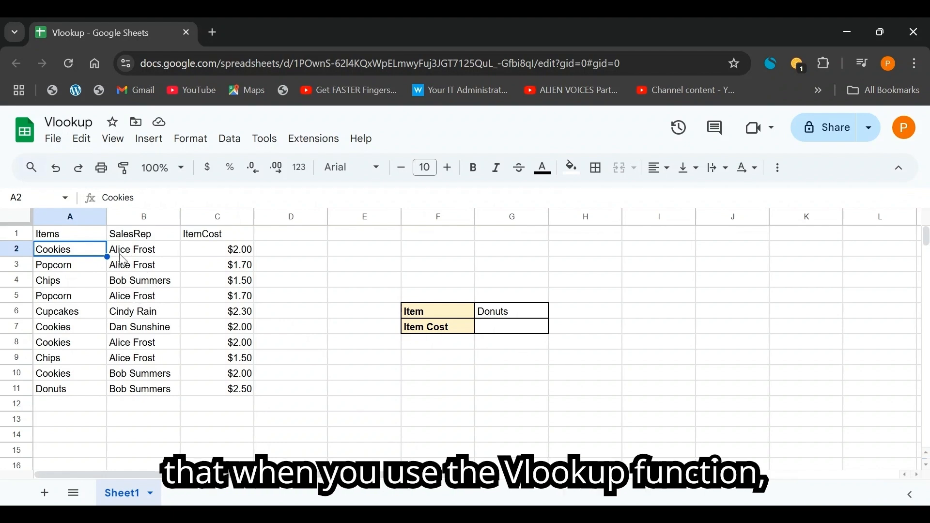
pyautogui.click(146, 253)
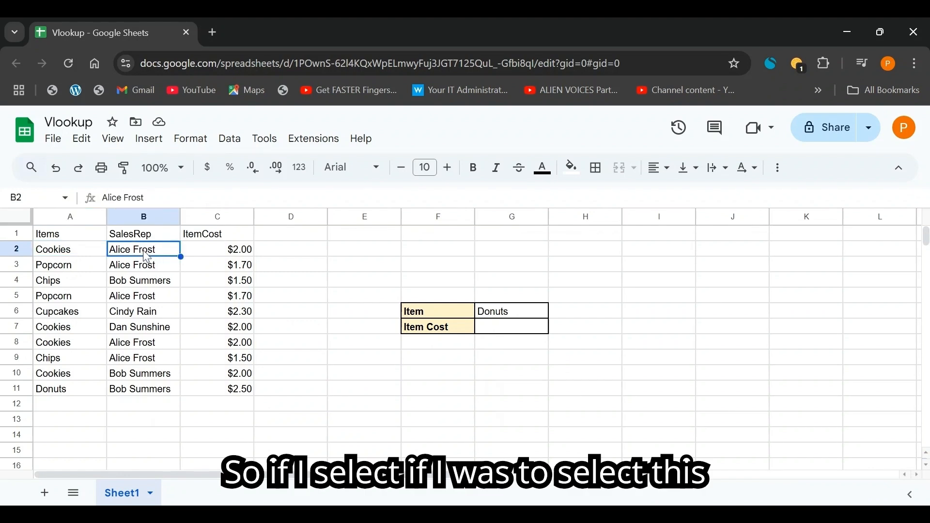
pyautogui.click(224, 257)
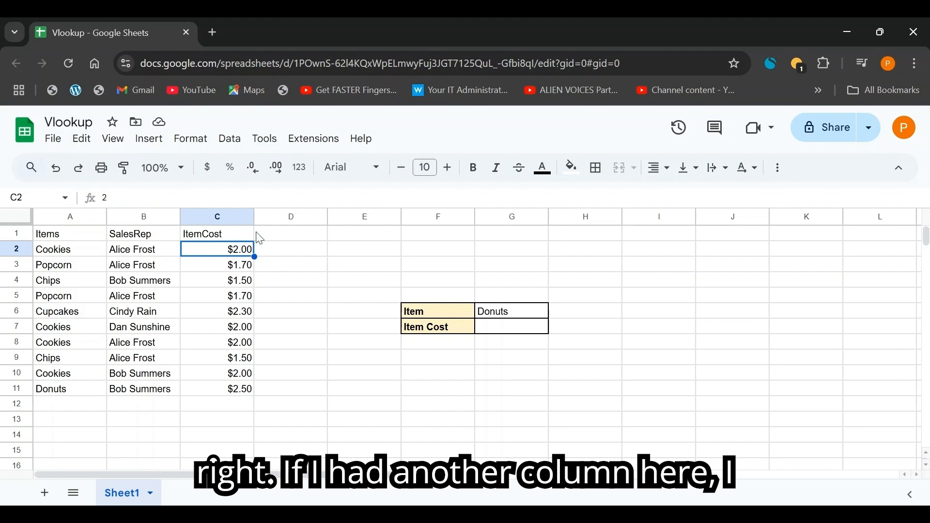
pyautogui.click(301, 254)
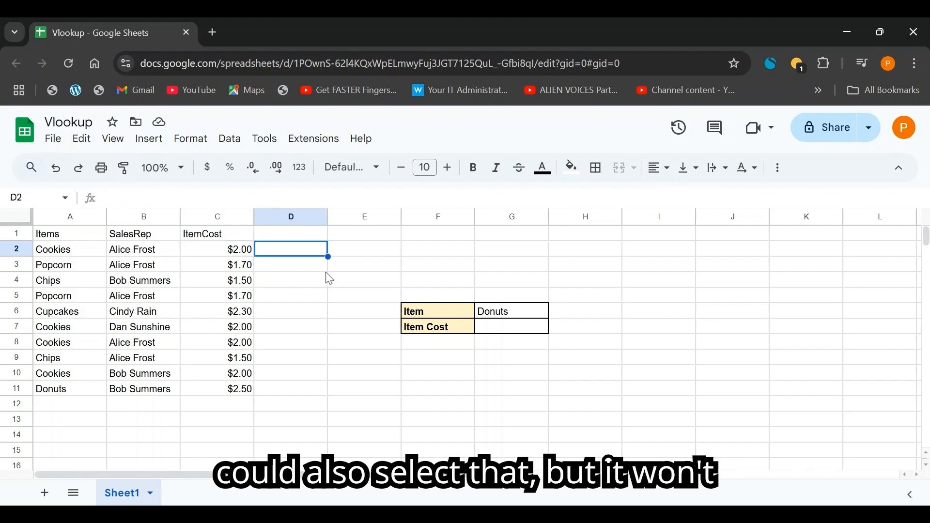
pyautogui.click(89, 252)
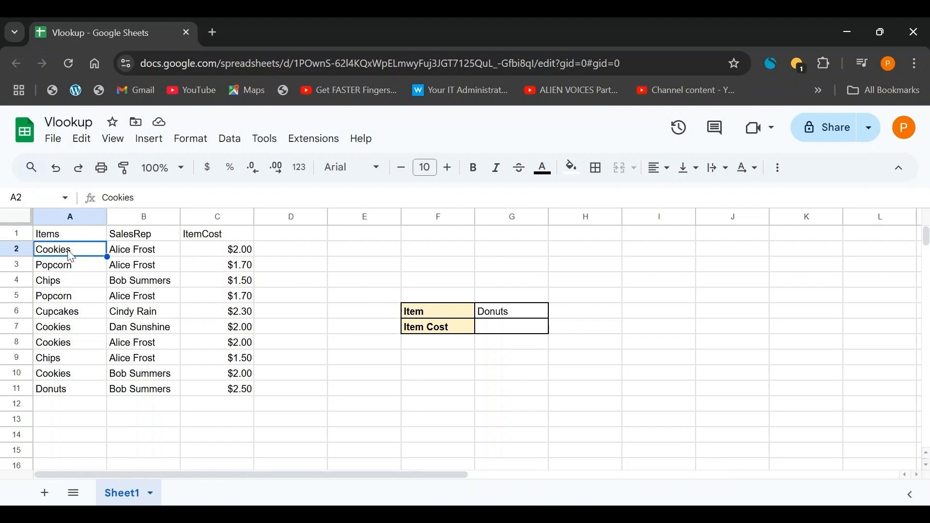
pyautogui.moveTo(80, 255); pyautogui.dragTo(245, 390)
pyautogui.click(135, 266)
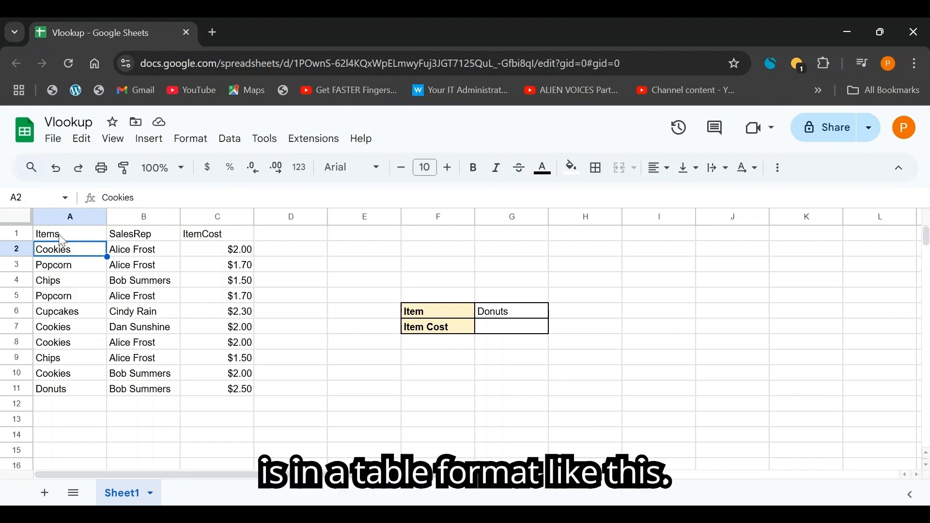
pyautogui.moveTo(54, 235); pyautogui.dragTo(239, 372)
pyautogui.click(158, 298)
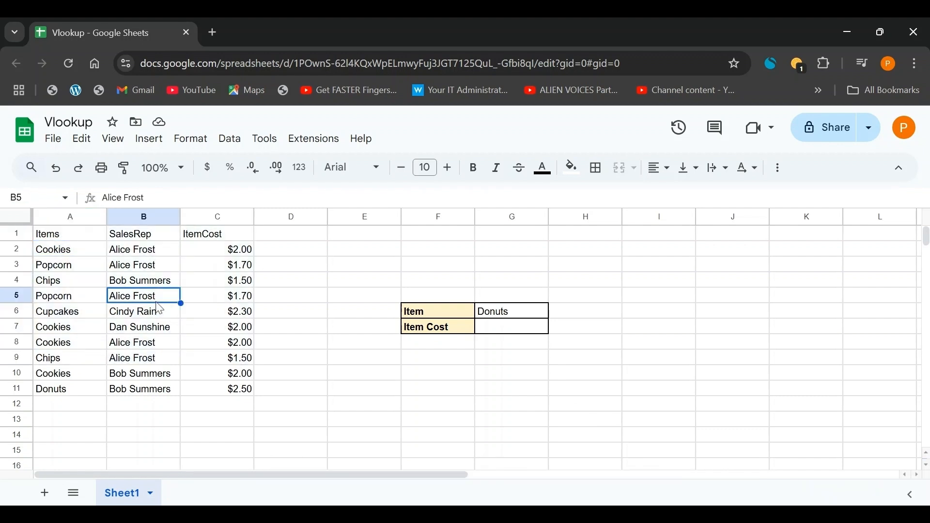
# Start a VLOOKUP formula in G7 with G6 as the search key and A1:C11 as the range.
pyautogui.click(507, 331)
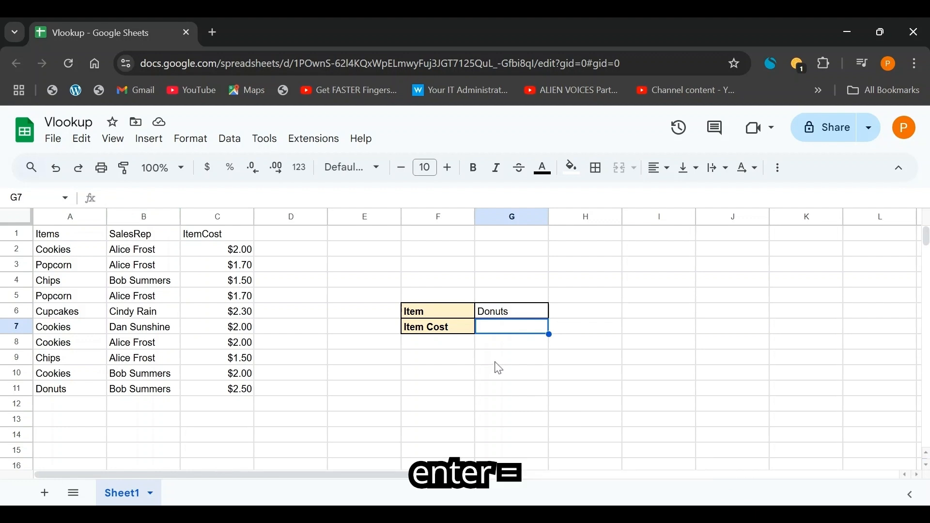
pyautogui.write('+')
pyautogui.press('BackSpace')
pyautogui.write('=Vl')
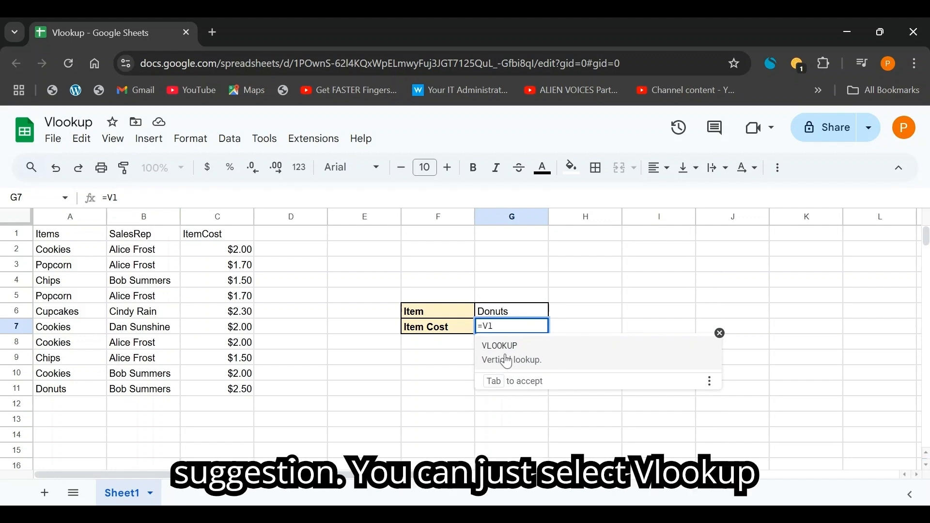
pyautogui.click(507, 361)
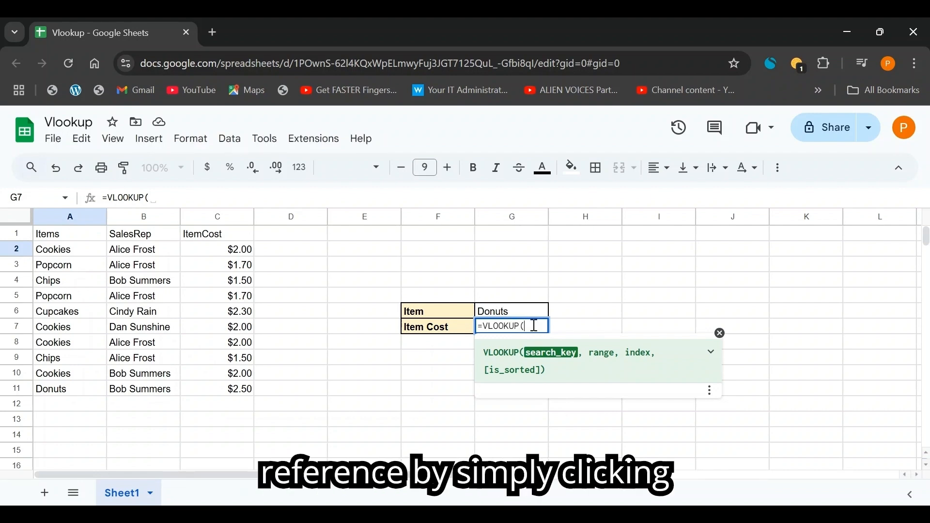
pyautogui.click(508, 311)
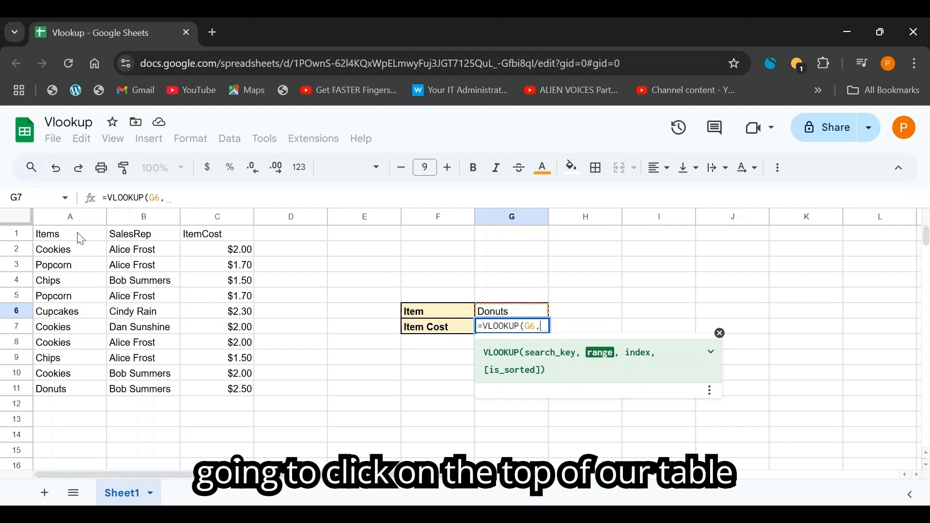
pyautogui.click(63, 239)
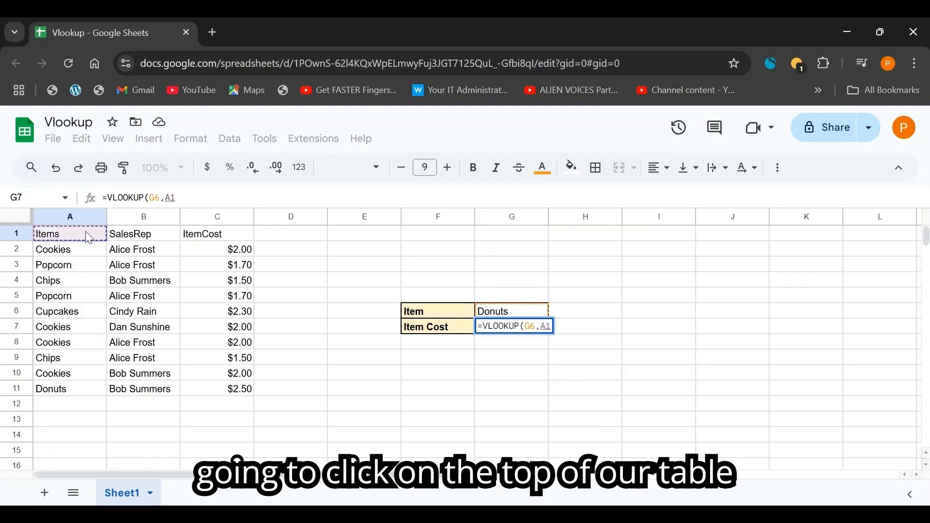
pyautogui.moveTo(93, 238)
pyautogui.mouseDown()
pyautogui.moveTo(208, 328)
pyautogui.moveTo(237, 393)
pyautogui.mouseUp()
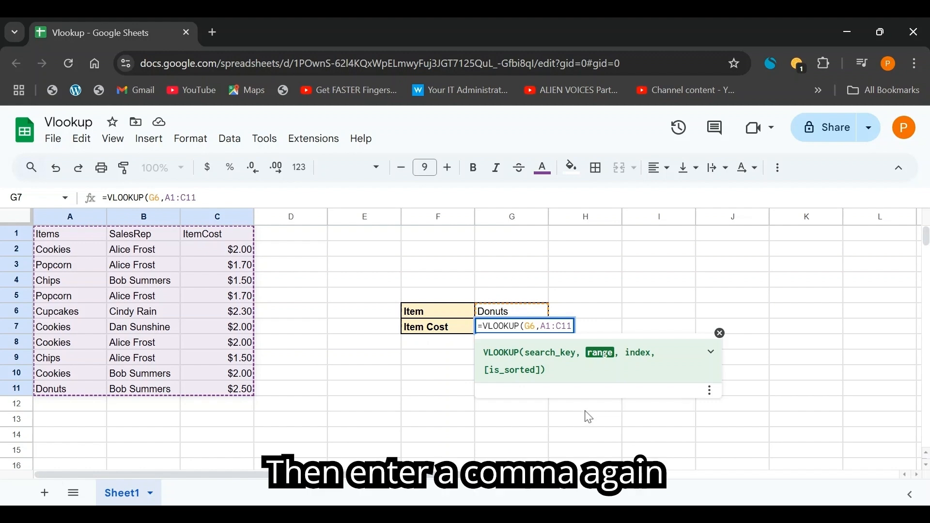
# Complete the VLOOKUP formula in G7 with index 3 and is_sorted set to false.
pyautogui.write(',')
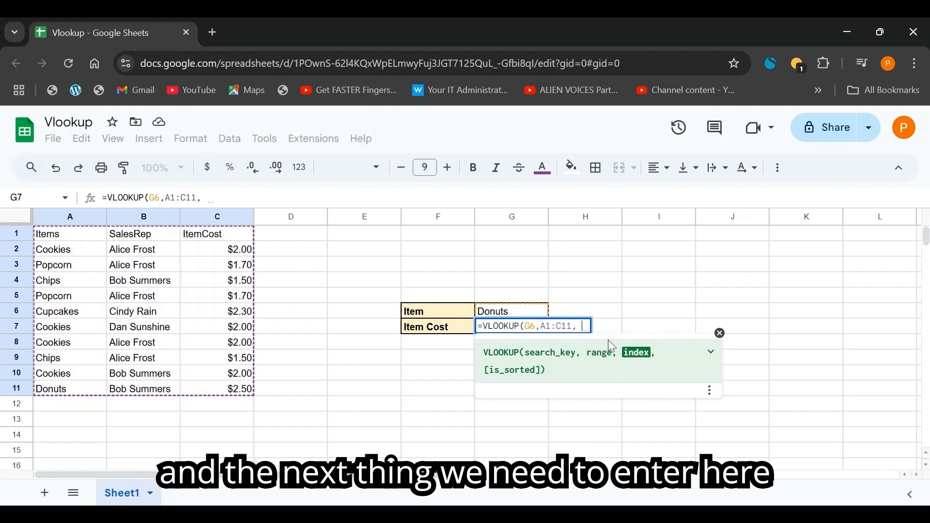
pyautogui.press('BackSpace')
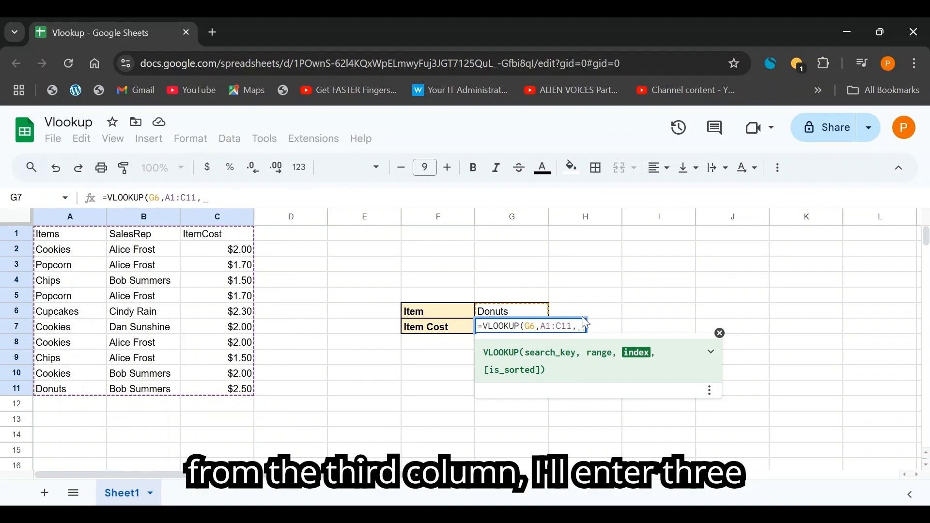
pyautogui.write('3')
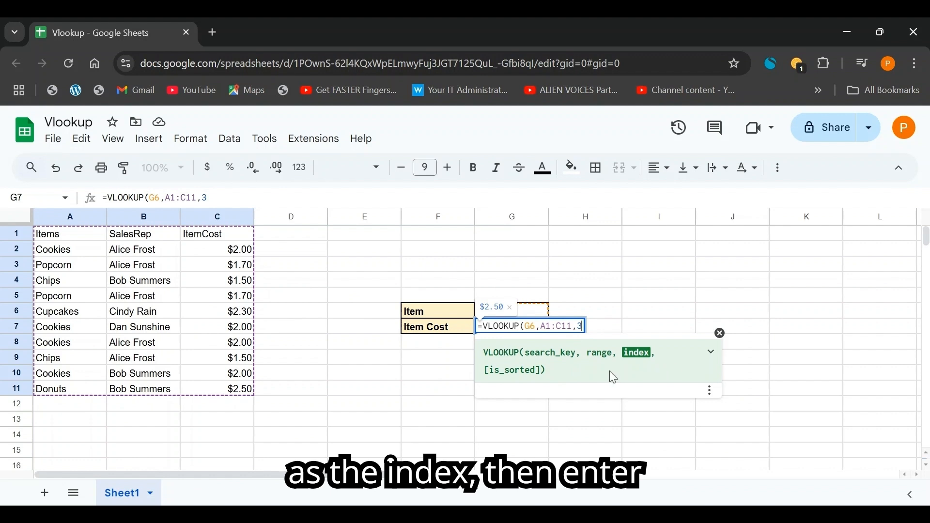
pyautogui.write(',')
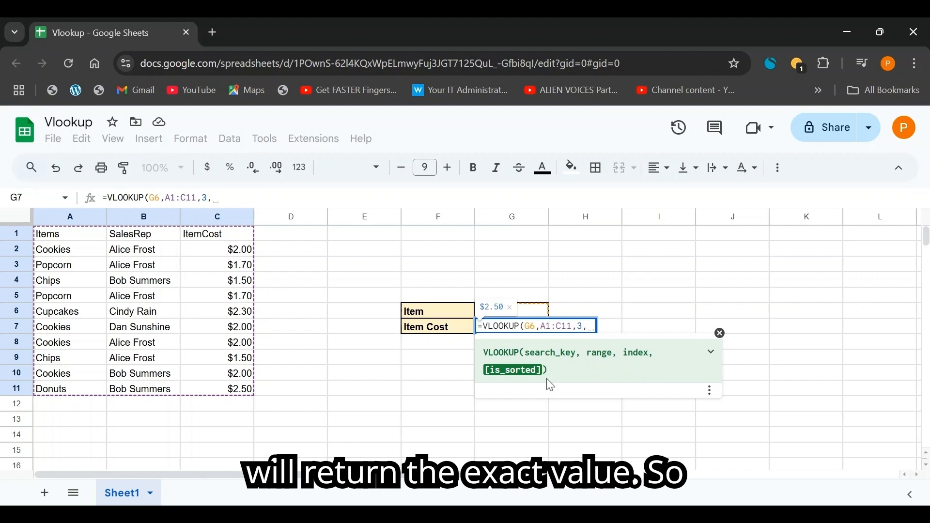
pyautogui.write('fals')
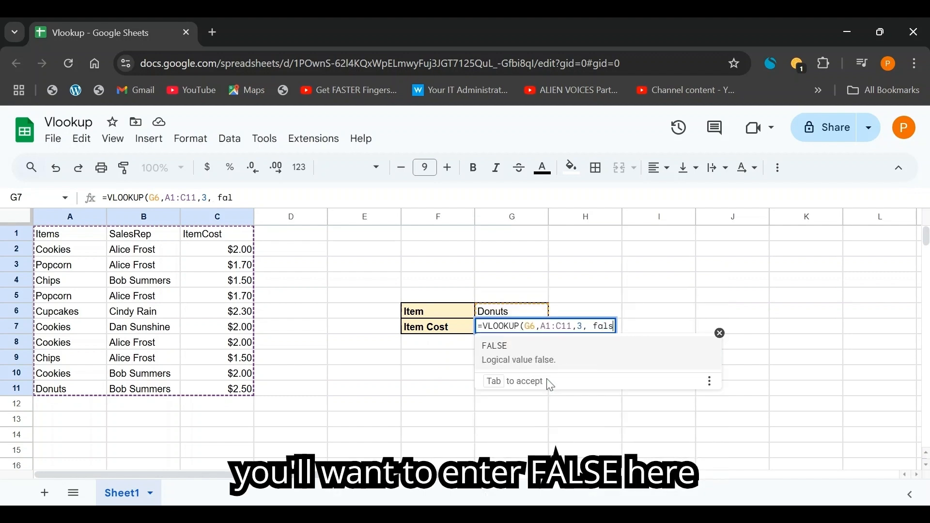
pyautogui.write('e')
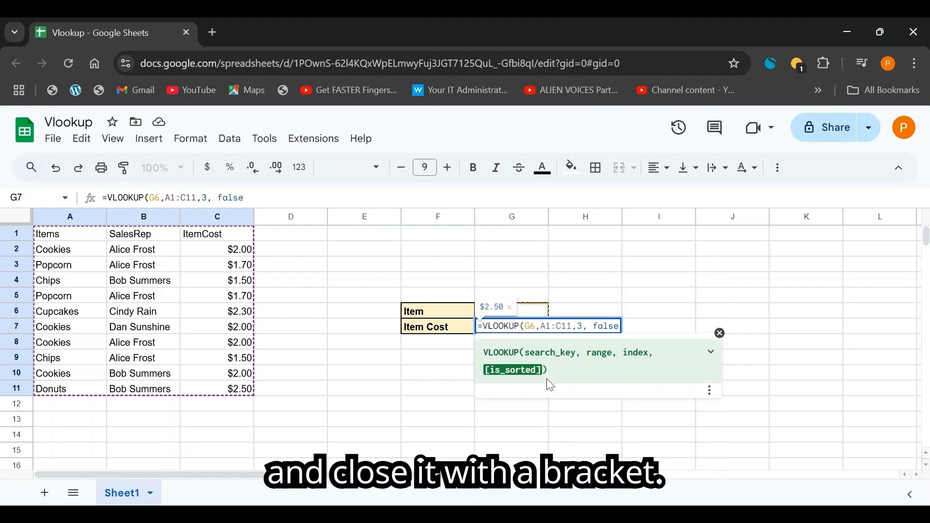
pyautogui.write(')')
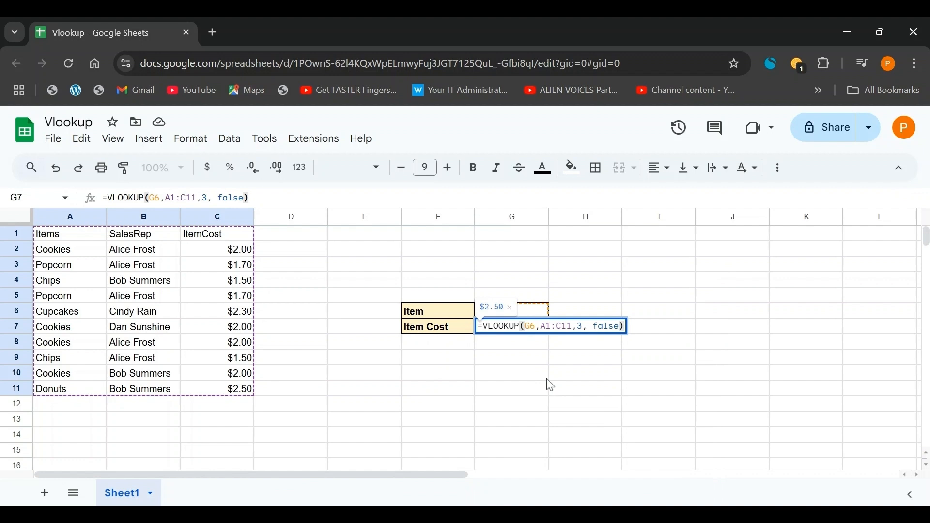
pyautogui.press('Return')
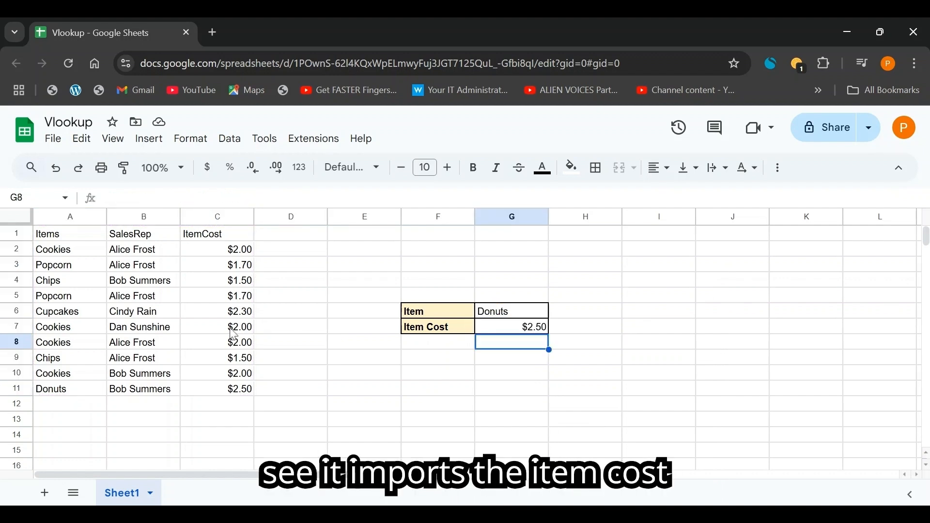
# Change the lookup item in G6 to Chips.
pyautogui.click(53, 390)
pyautogui.click(525, 315)
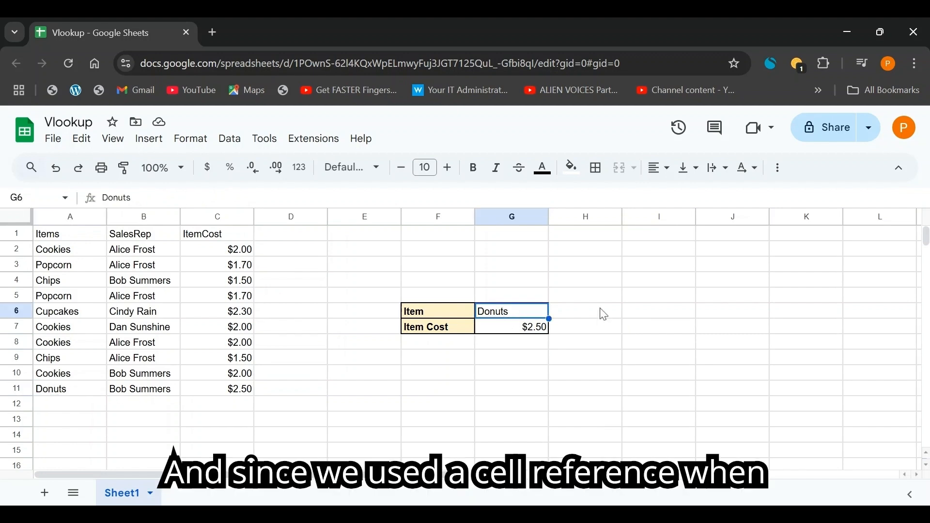
pyautogui.click(510, 332)
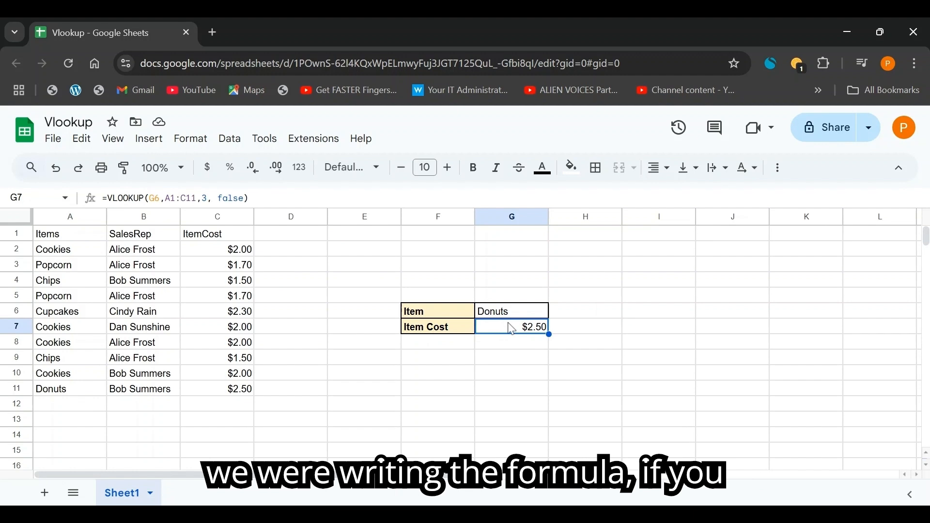
pyautogui.click(514, 316)
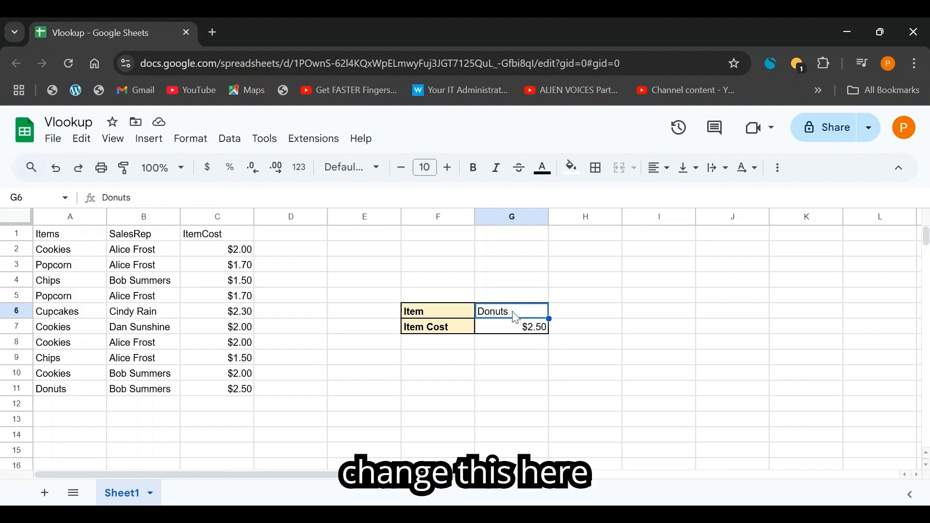
pyautogui.moveTo(479, 315); pyautogui.dragTo(469, 315)
pyautogui.click(506, 314)
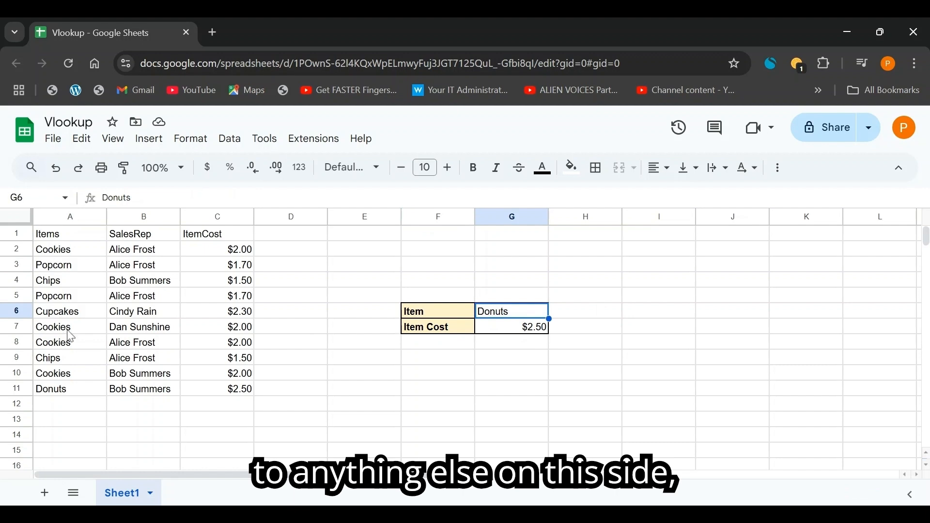
pyautogui.write('Chips')
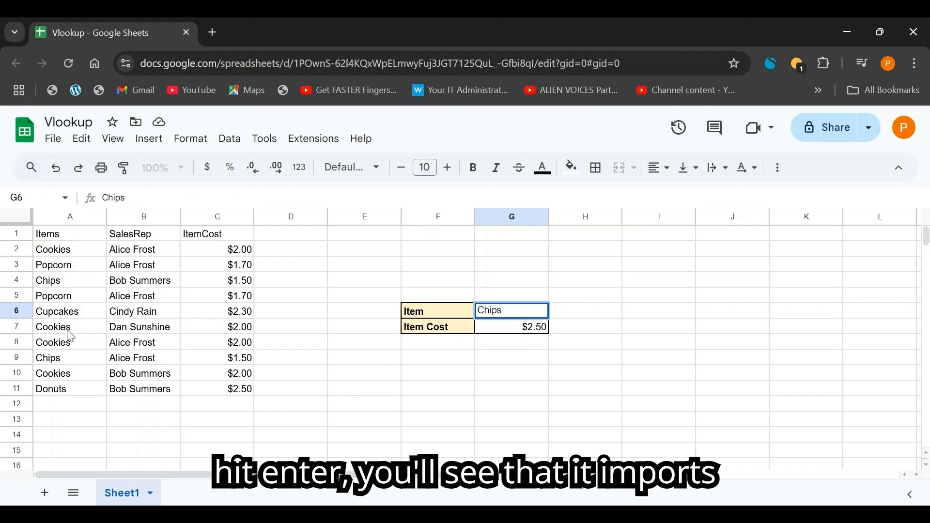
pyautogui.press('Return')
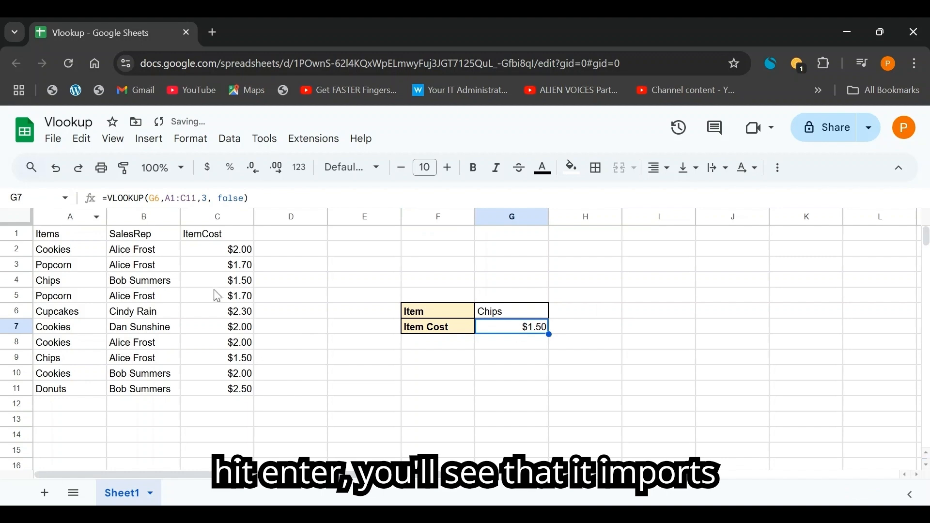
# Check the Chips row against the item cost in G7 and inspect the VLOOKUP formula's index argument.
pyautogui.click(62, 282)
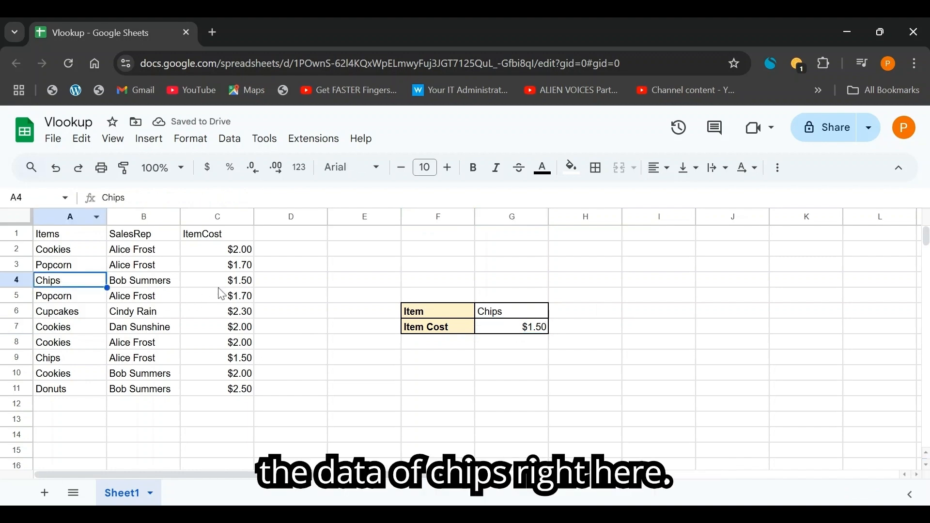
pyautogui.click(514, 313)
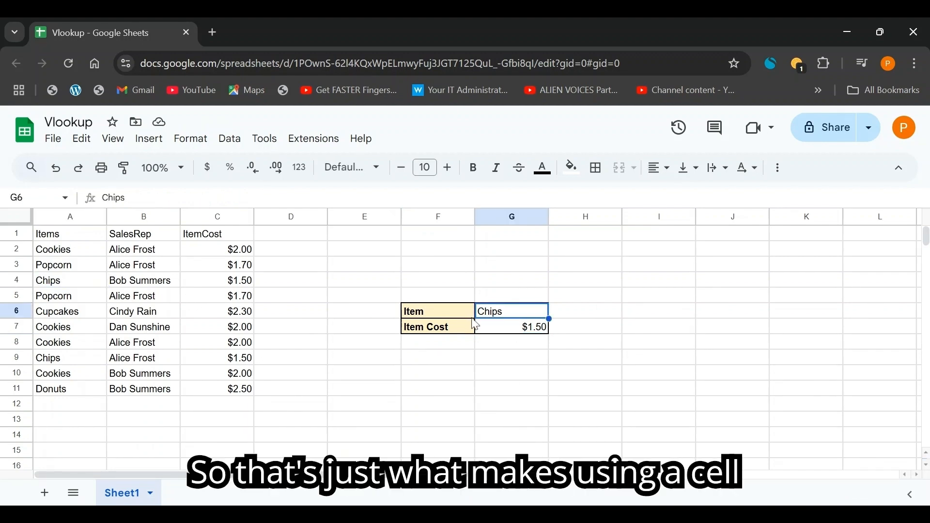
pyautogui.click(502, 330)
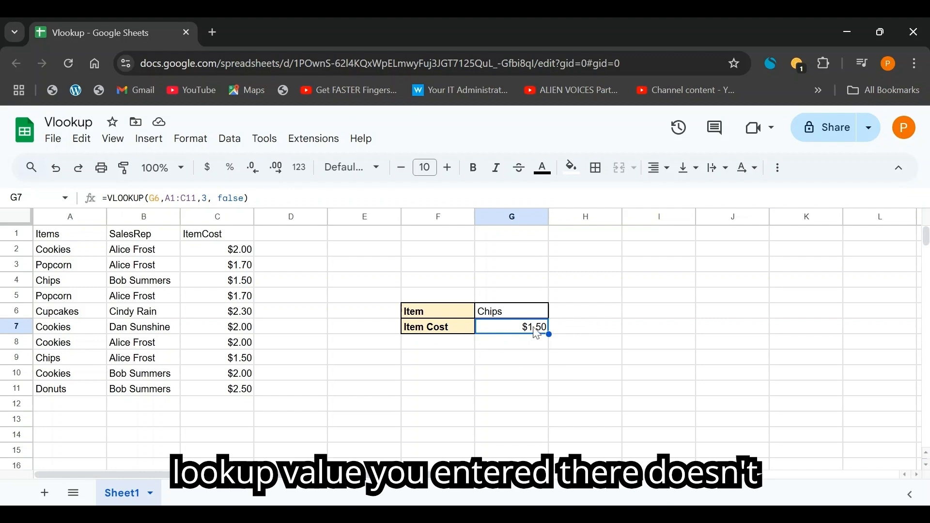
pyautogui.click(99, 251)
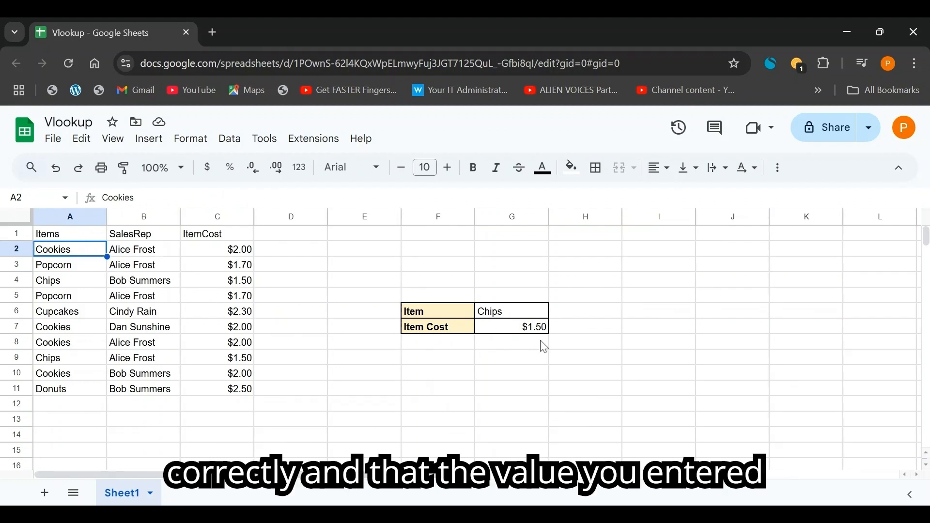
pyautogui.click(135, 286)
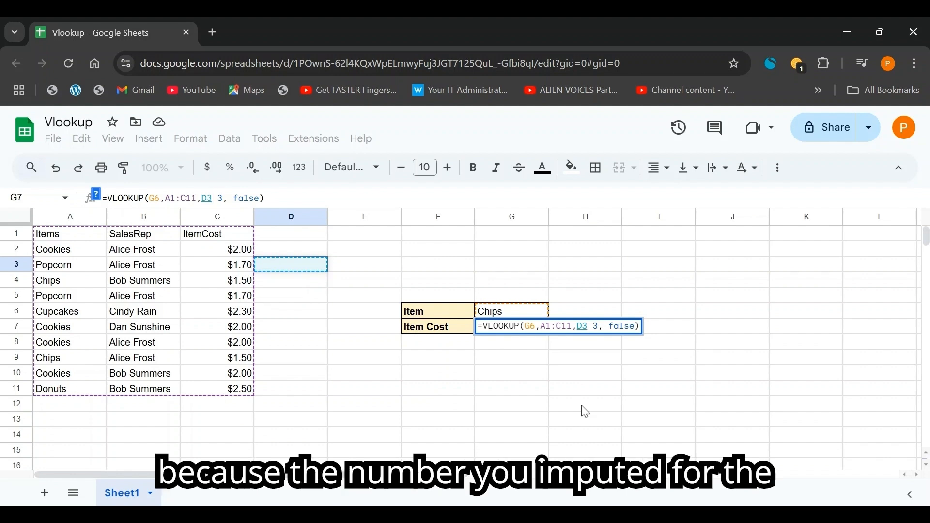
pyautogui.click(220, 199)
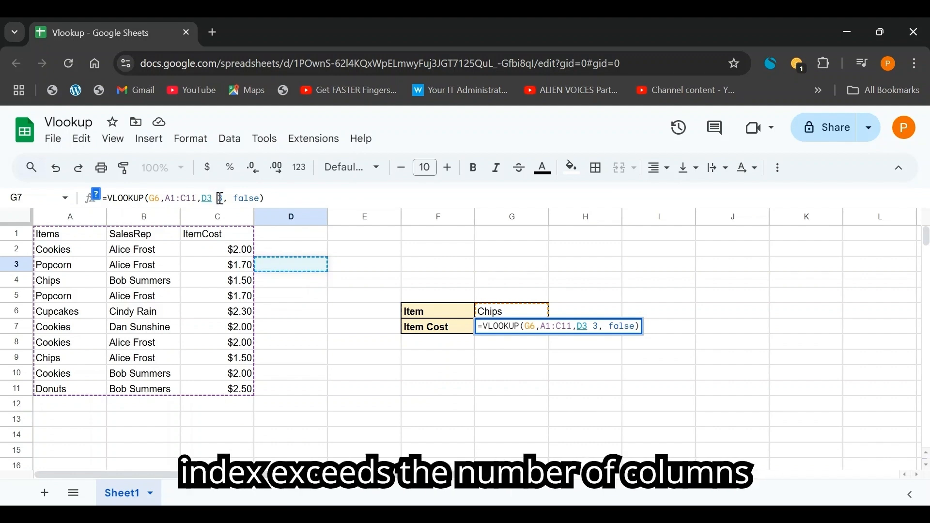
pyautogui.click(198, 299)
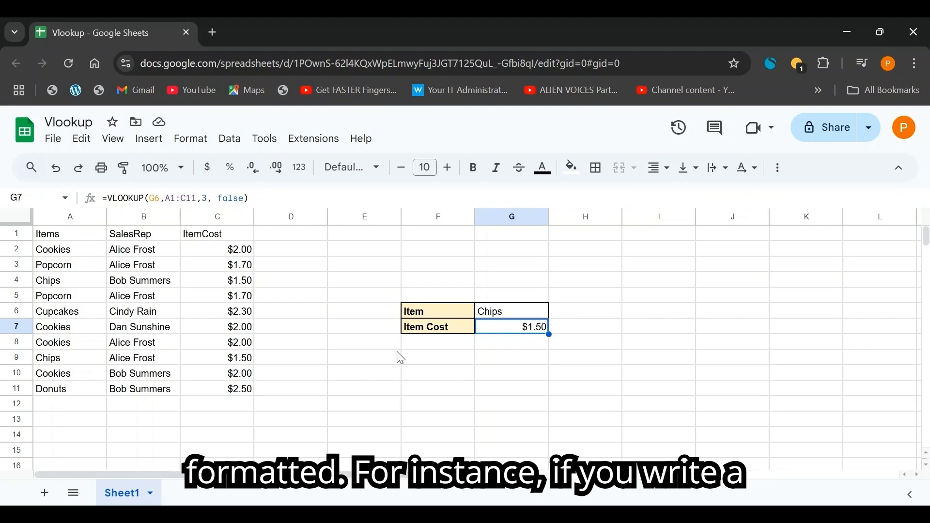
# Replace the lookup item in G6 with the word "three".
pyautogui.click(63, 374)
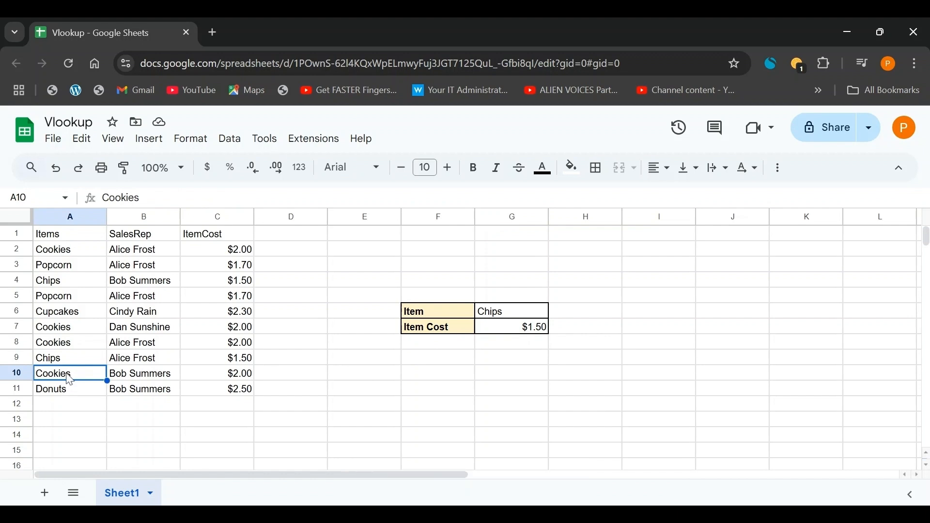
pyautogui.click(498, 308)
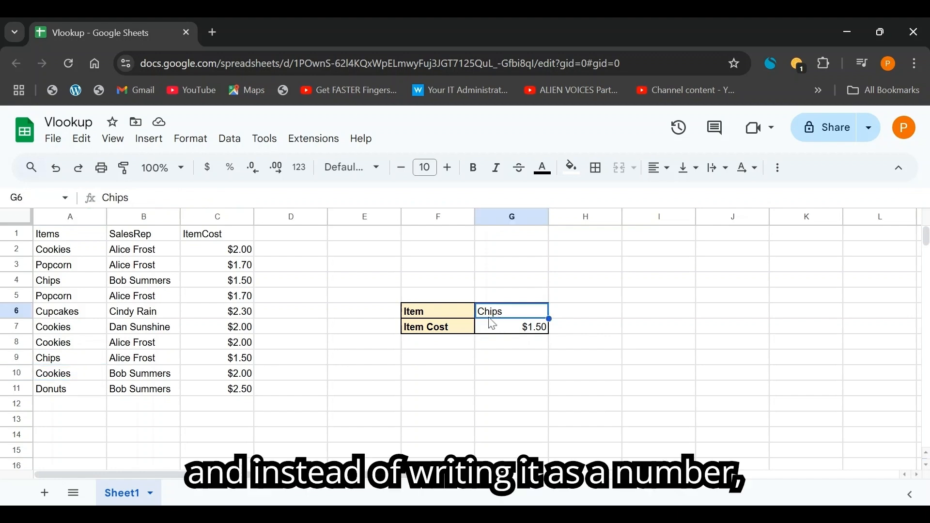
pyautogui.doubleClick(503, 312)
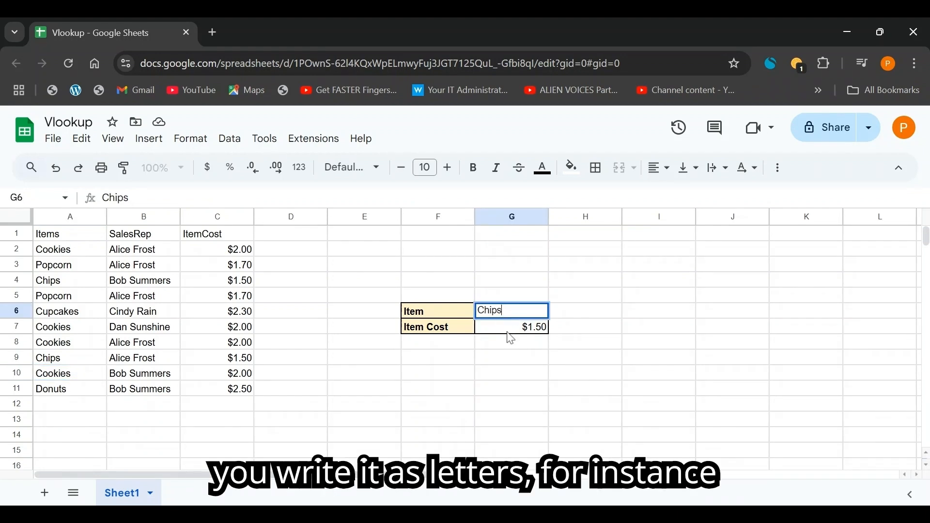
pyautogui.moveTo(513, 311); pyautogui.dragTo(469, 318)
pyautogui.write('three')
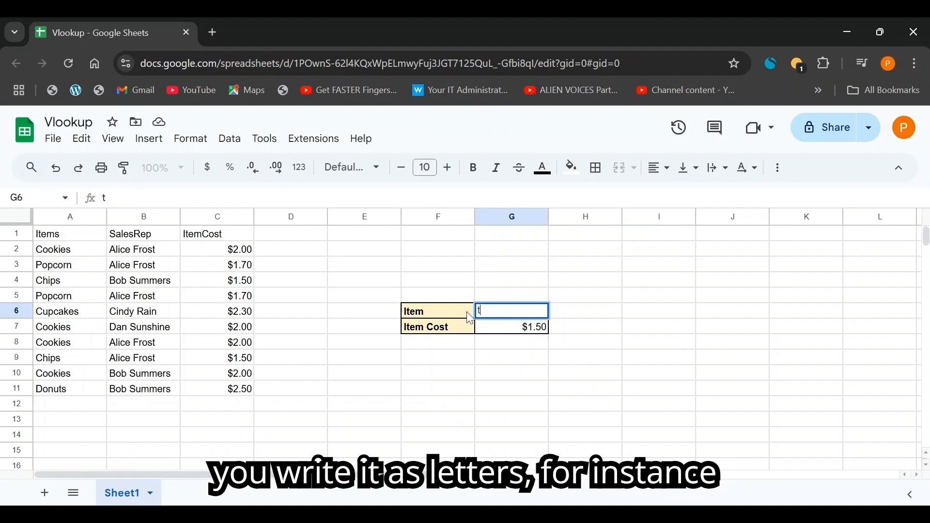